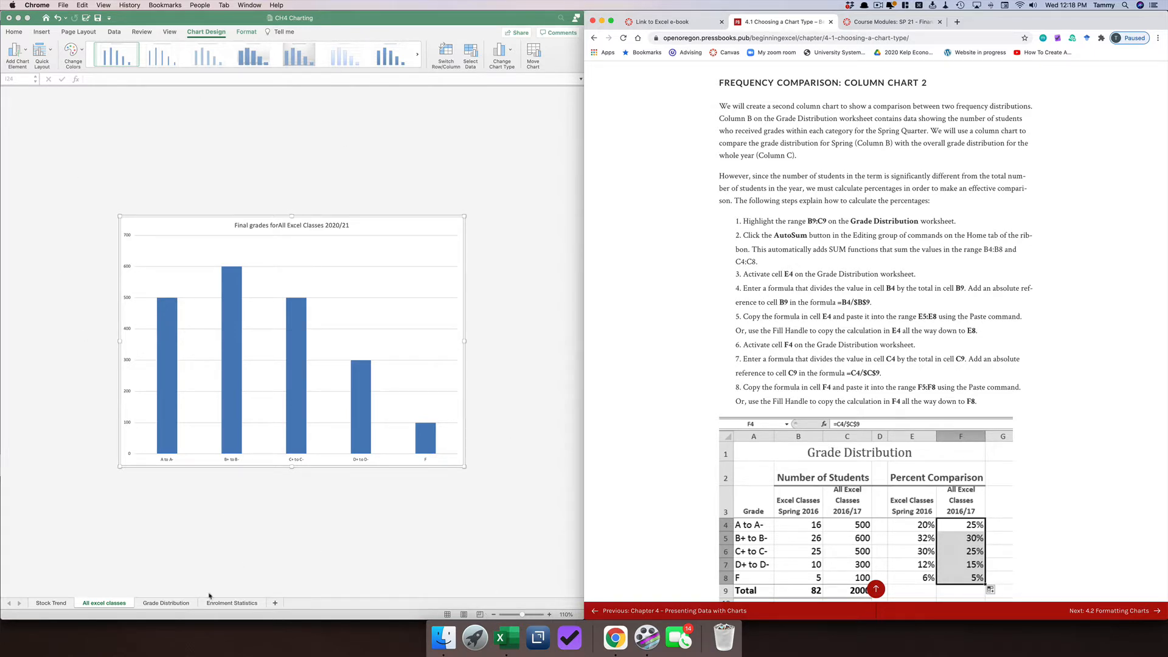
Open the Grade Distribution worksheet and enlarge its view to 190%
left_click(166, 602)
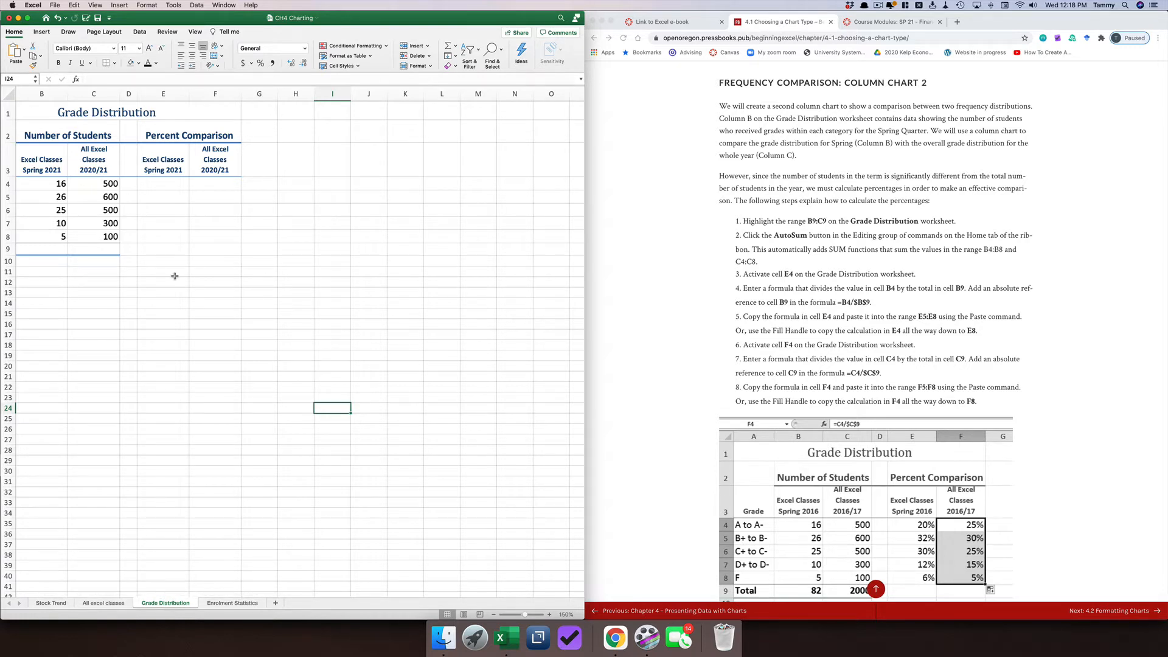
scroll(175, 277, "left", 2)
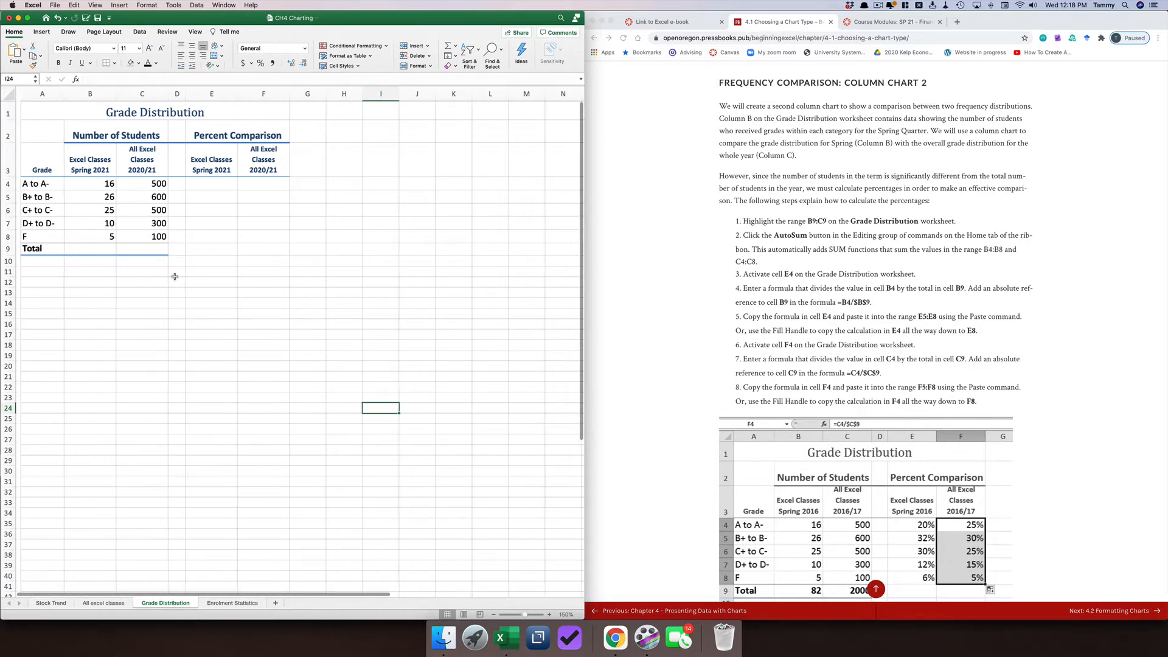
left_click(550, 617)
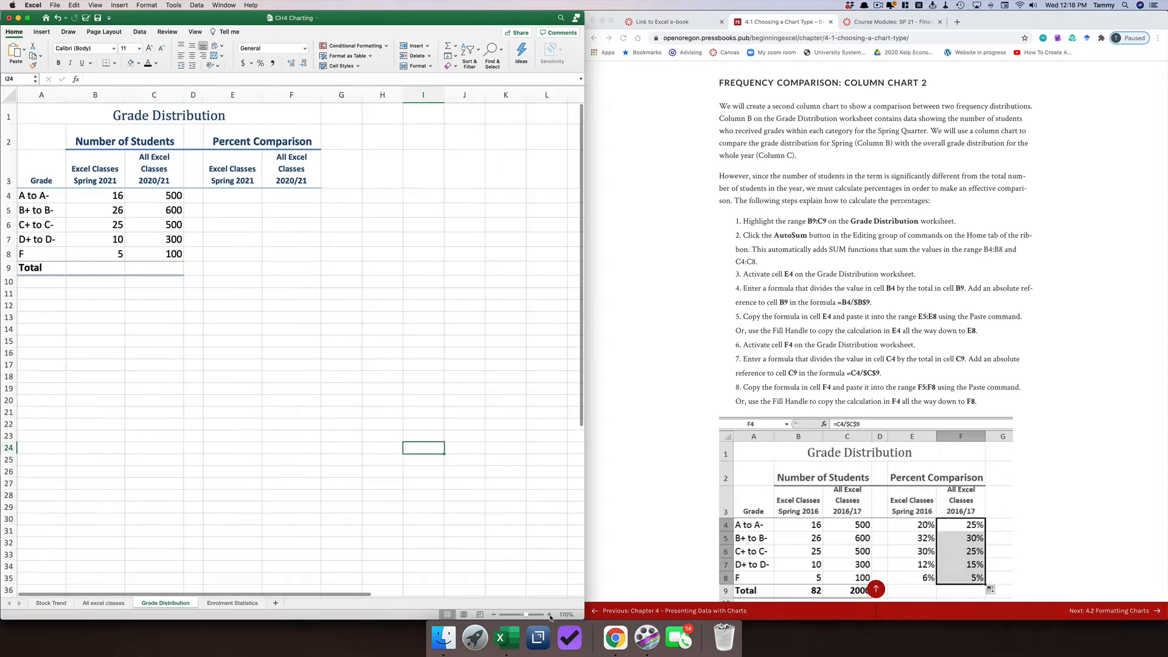
left_click(550, 617)
left_click(550, 618)
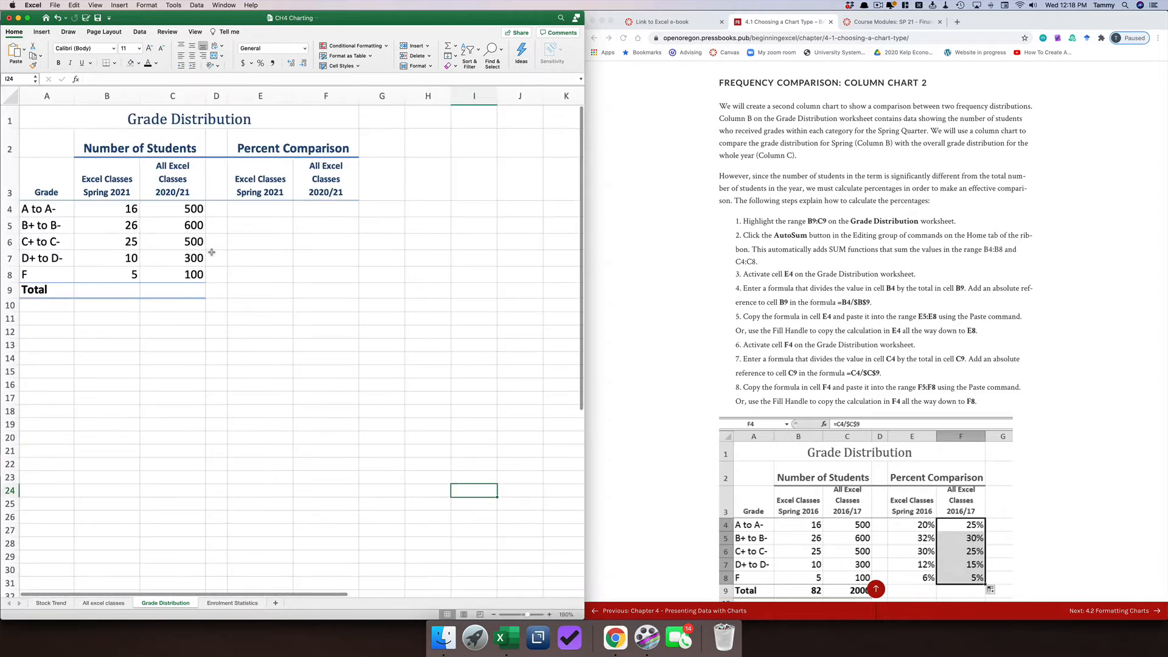
Examine the student counts per grade in the Spring 2021 and 2020/21 columns
left_click(104, 208)
left_click(100, 223)
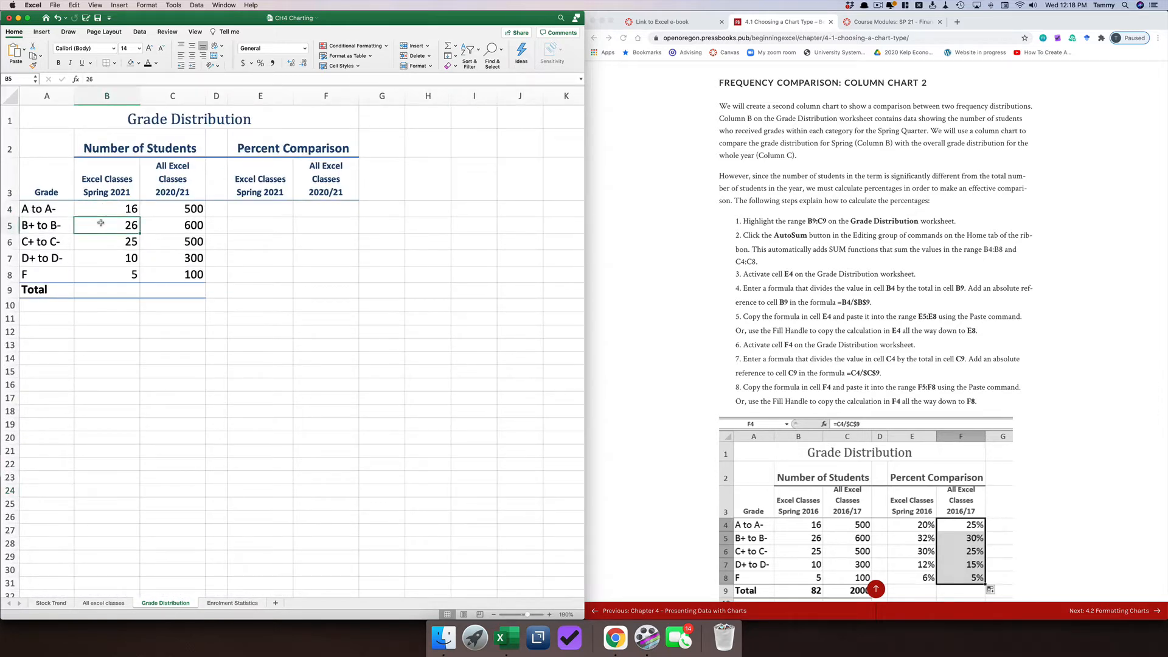
left_click(97, 207)
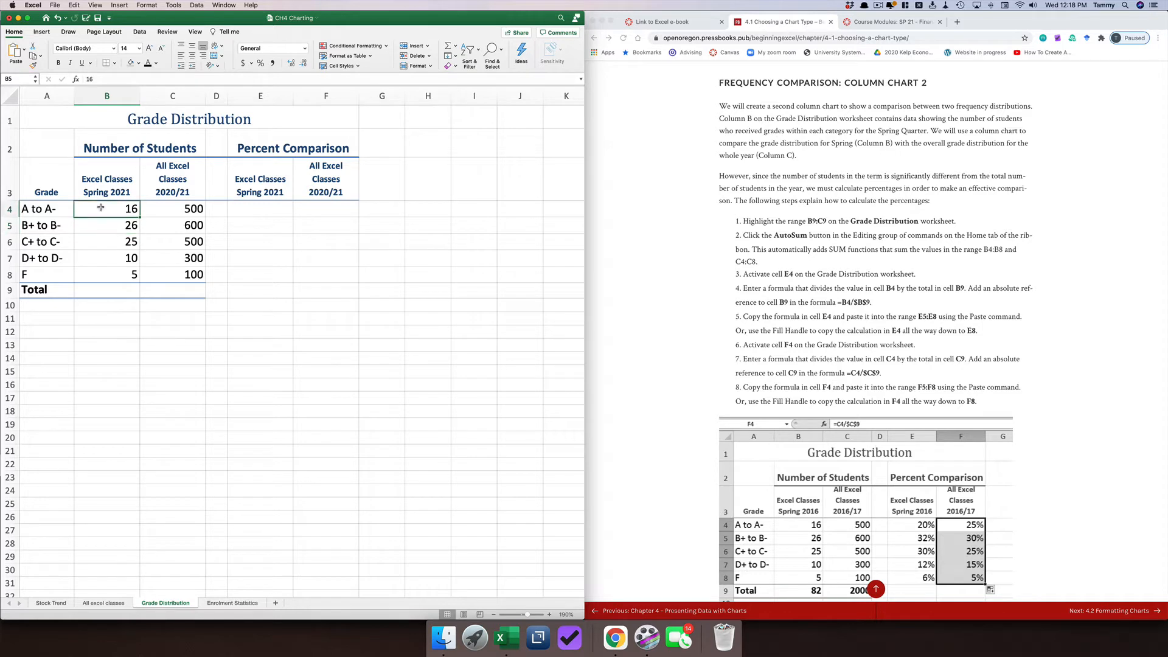
left_click(159, 207)
left_click(158, 272)
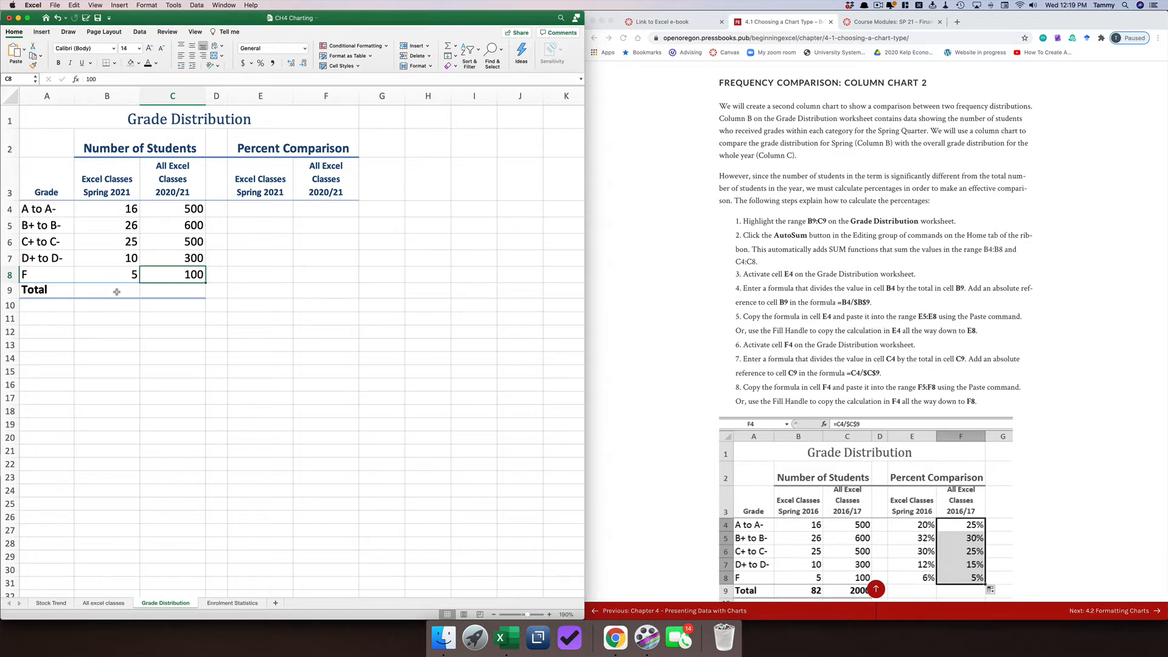
Total the Spring 2021 student counts in B9 with =sum(B4:B8)
left_click(116, 292)
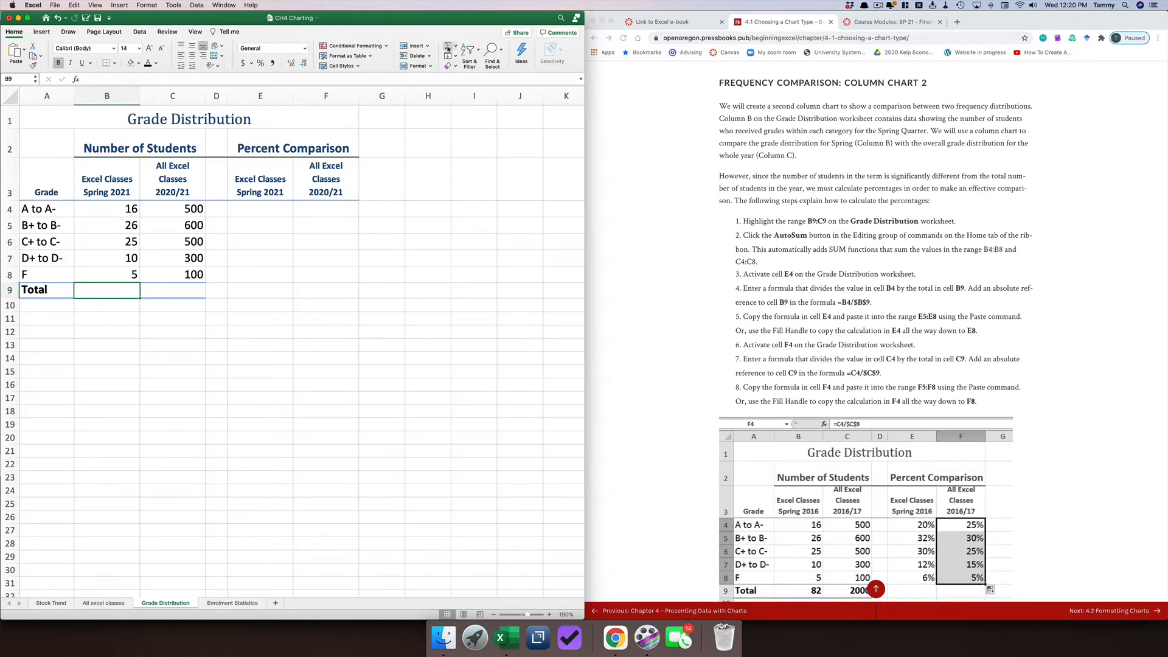
type("=sum(")
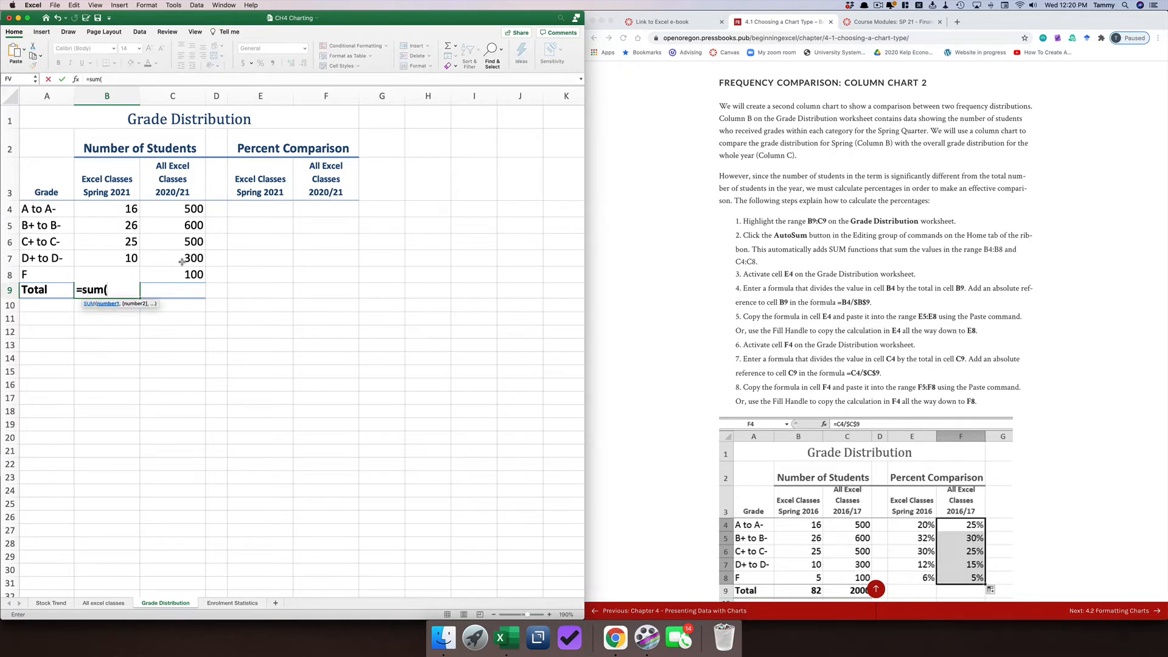
left_click_drag(128, 213, 129, 269)
type(")")
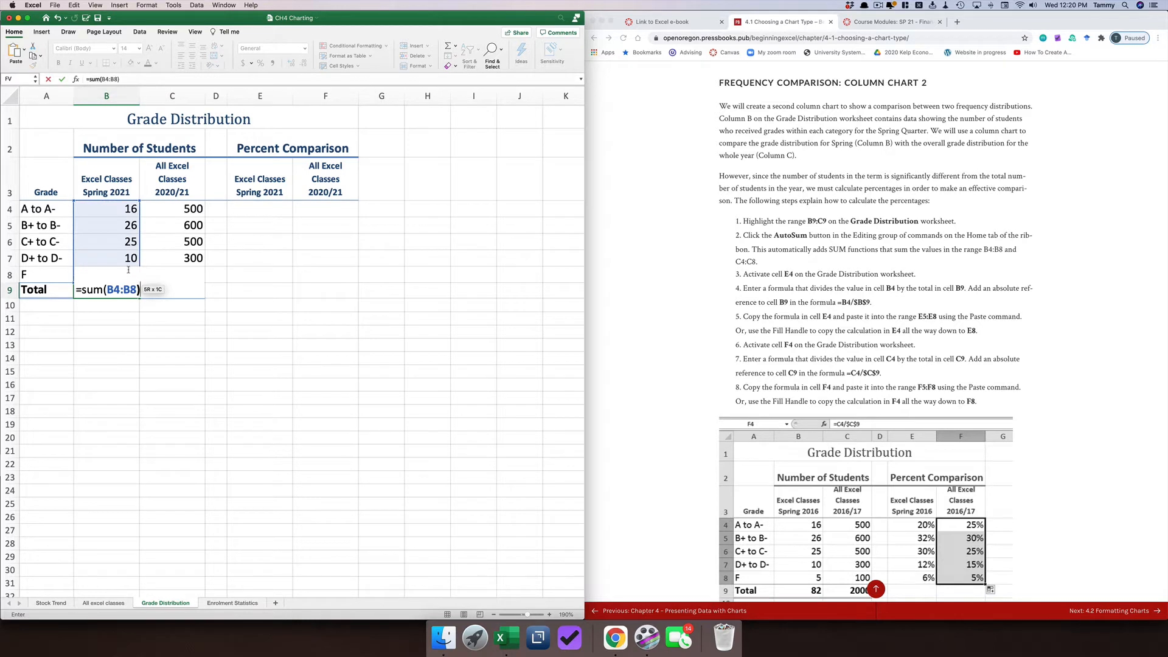
key("Return")
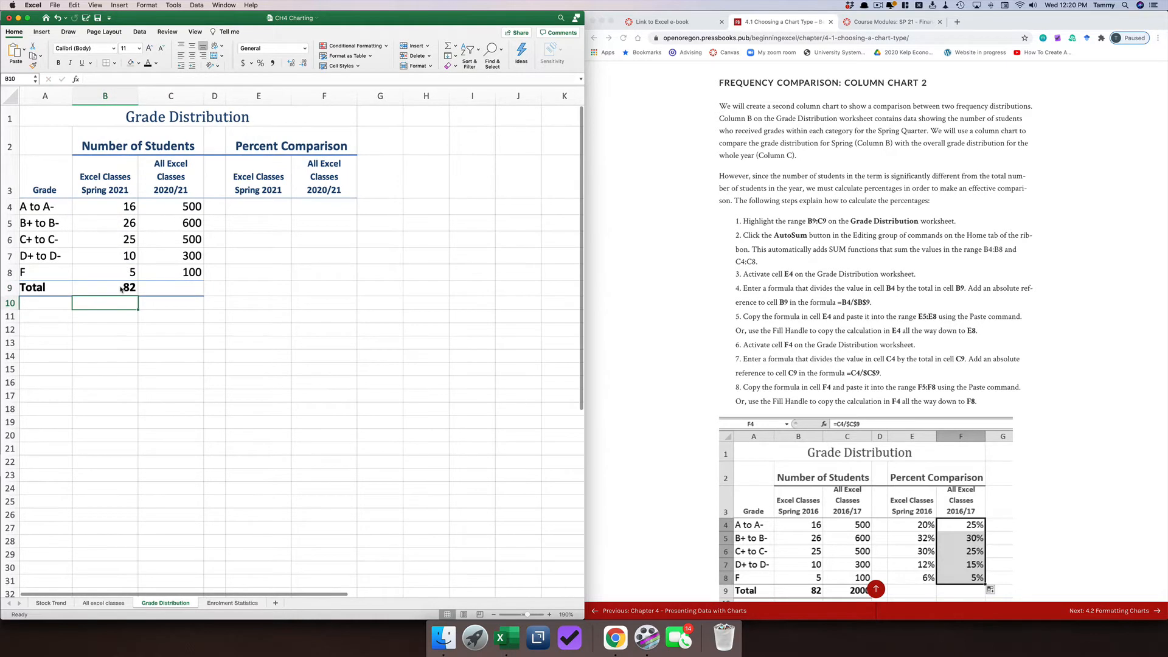
Copy the total formula from B9 across to C9 for the 2020/21 student counts
left_click(121, 290)
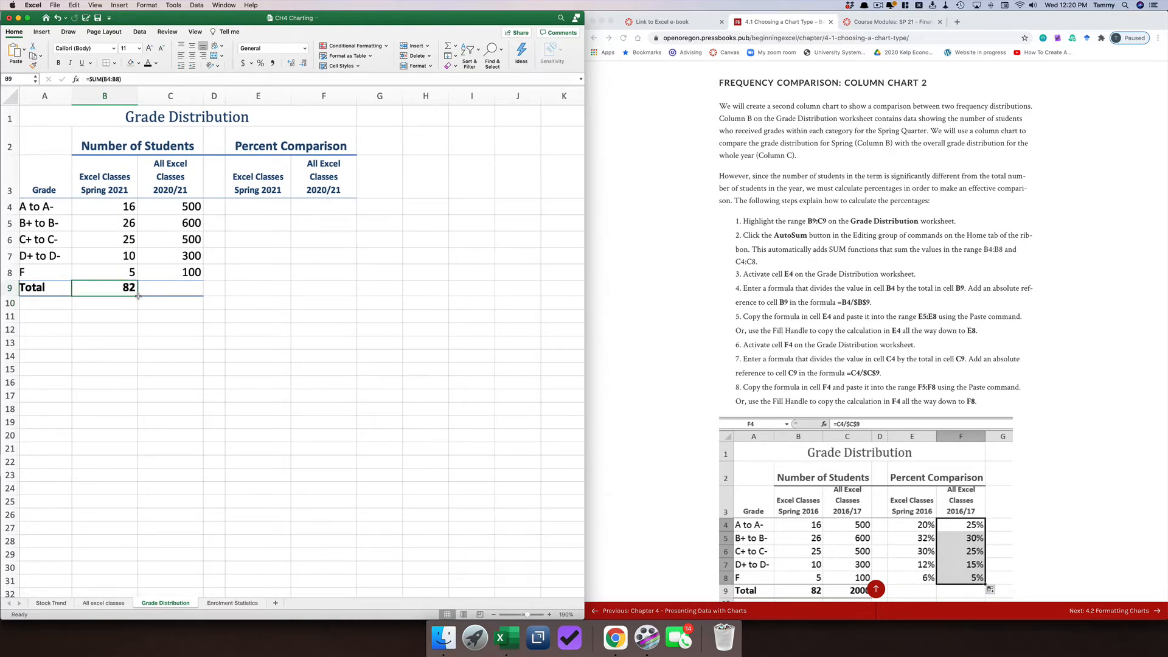
scroll(136, 295, "up", 1)
left_click(127, 347)
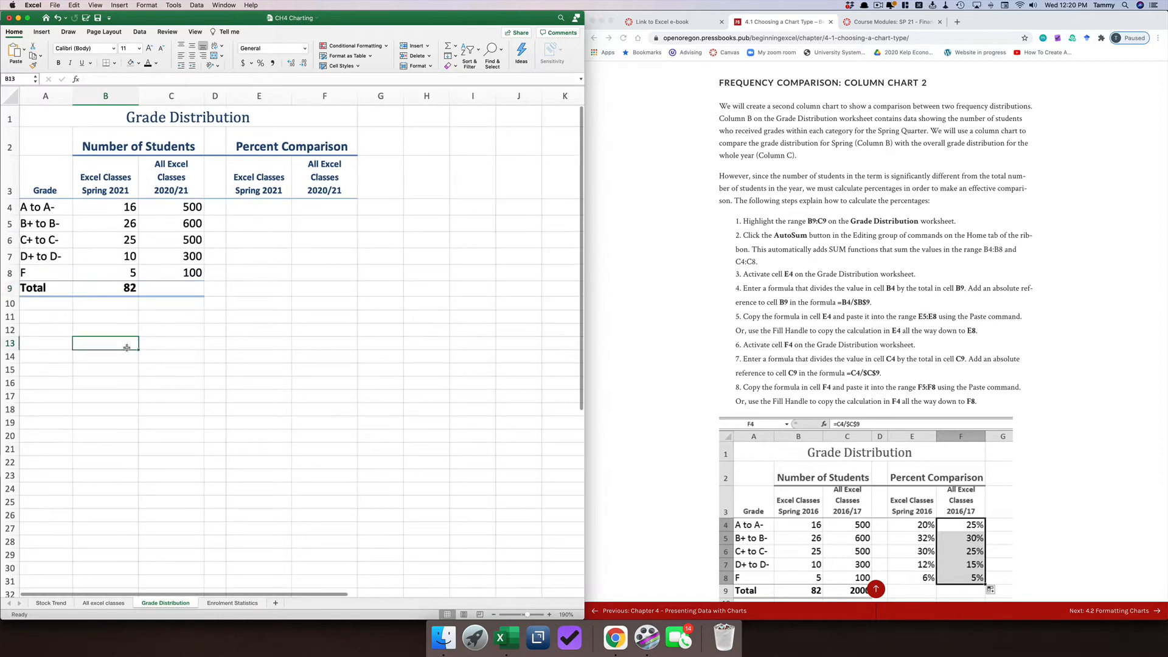
left_click(126, 293)
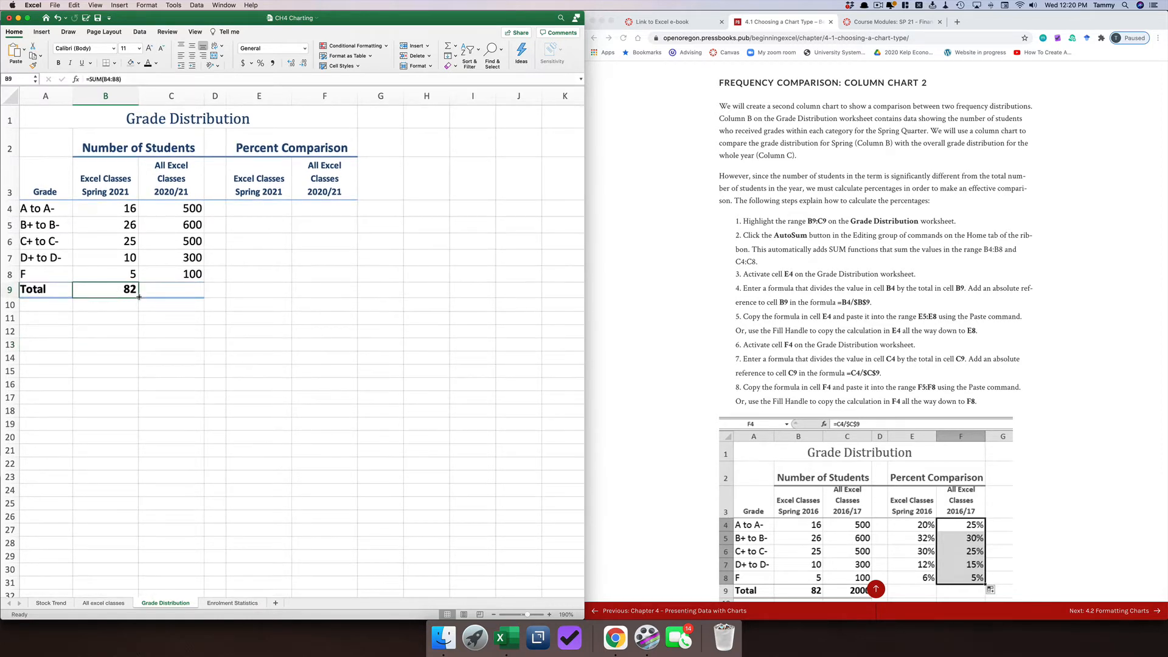
left_click_drag(126, 293, 194, 297)
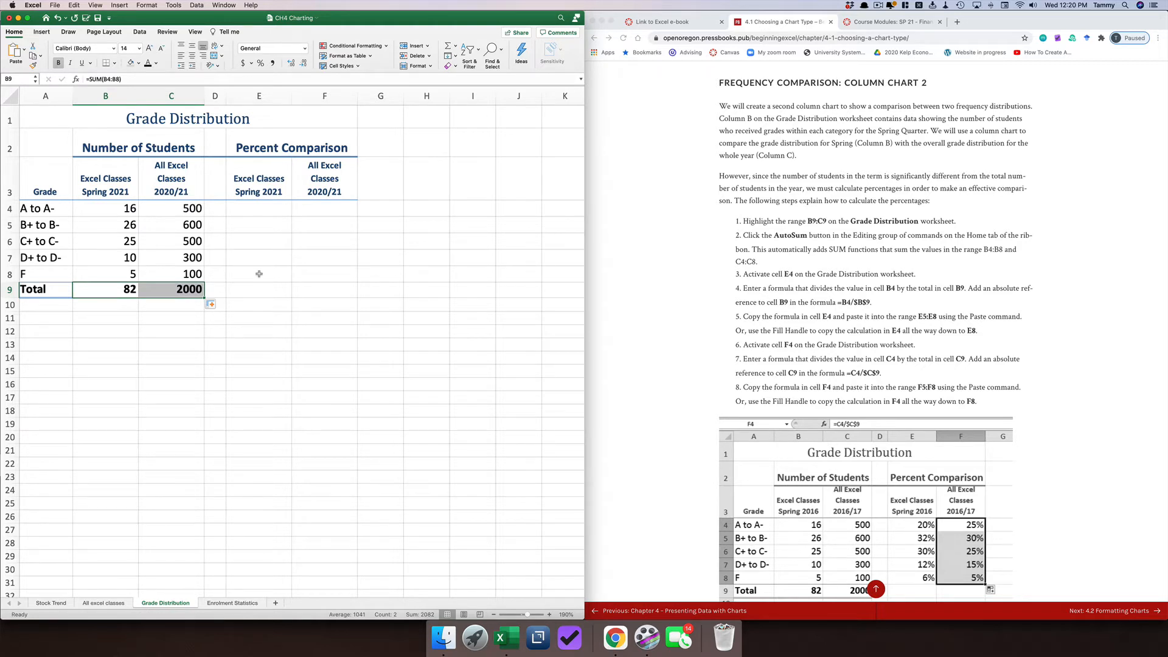
Begin a formula in E4 that divides the A to A- count by the Spring total, =B4/B9
left_click(275, 210)
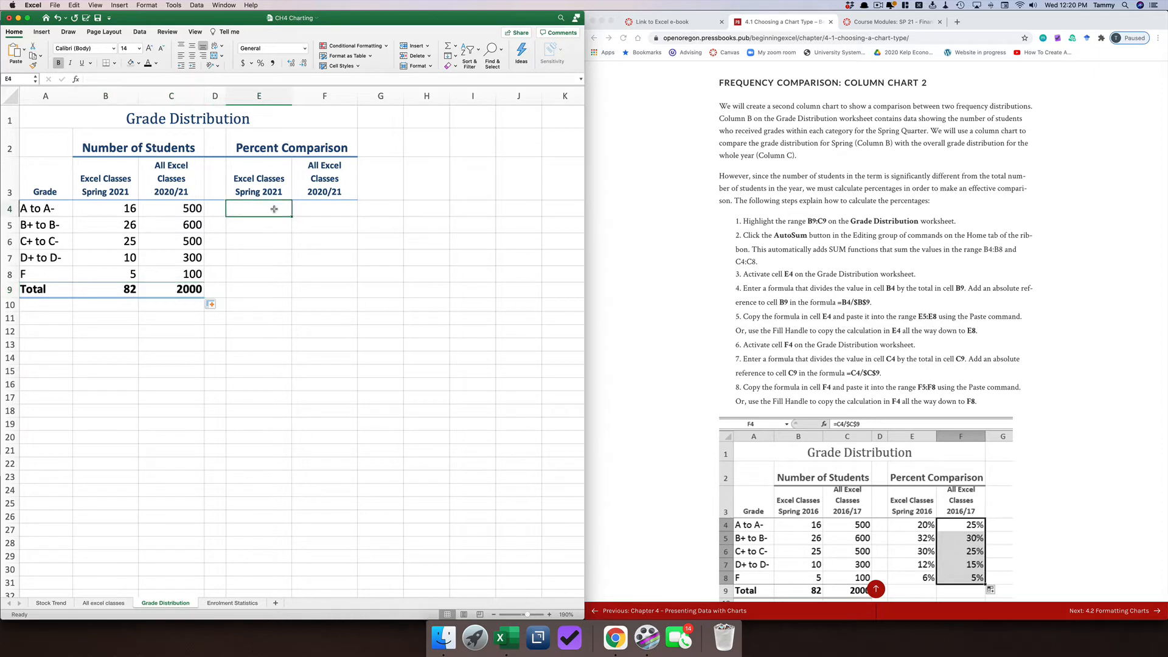
left_click(113, 288)
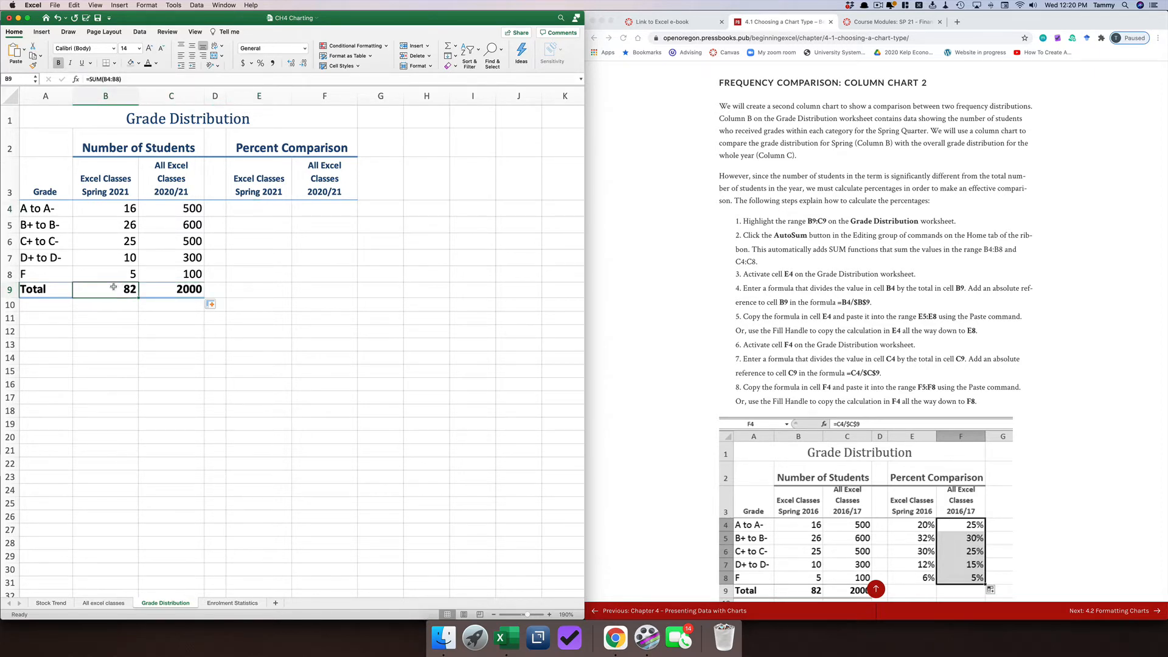
left_click(106, 211)
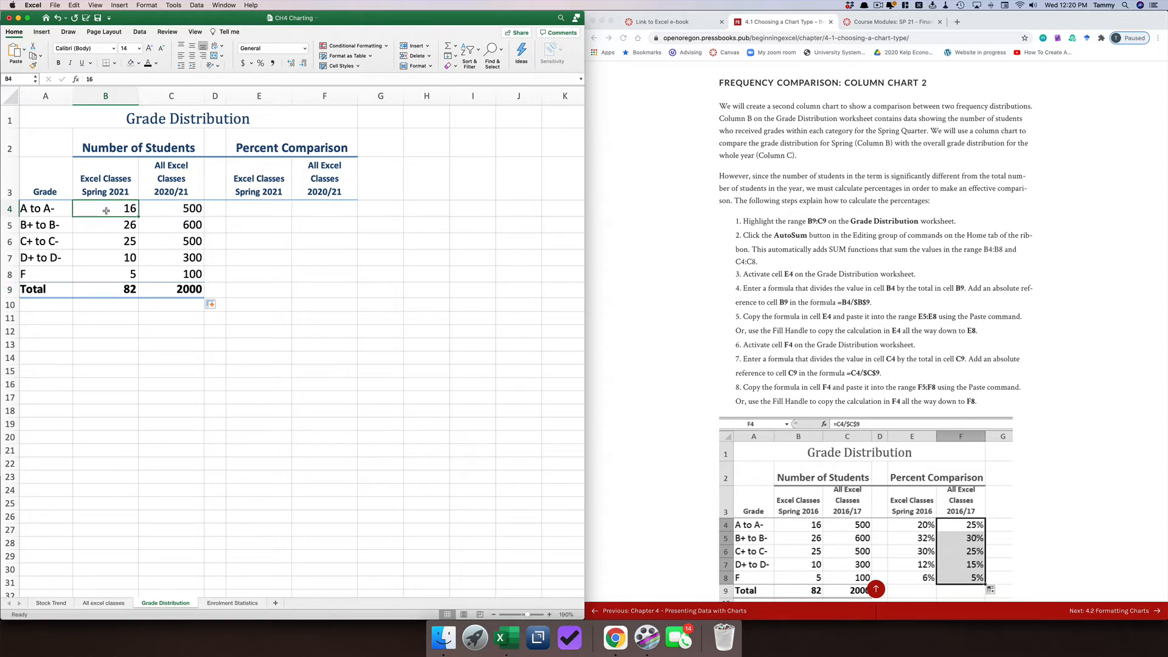
left_click(270, 210)
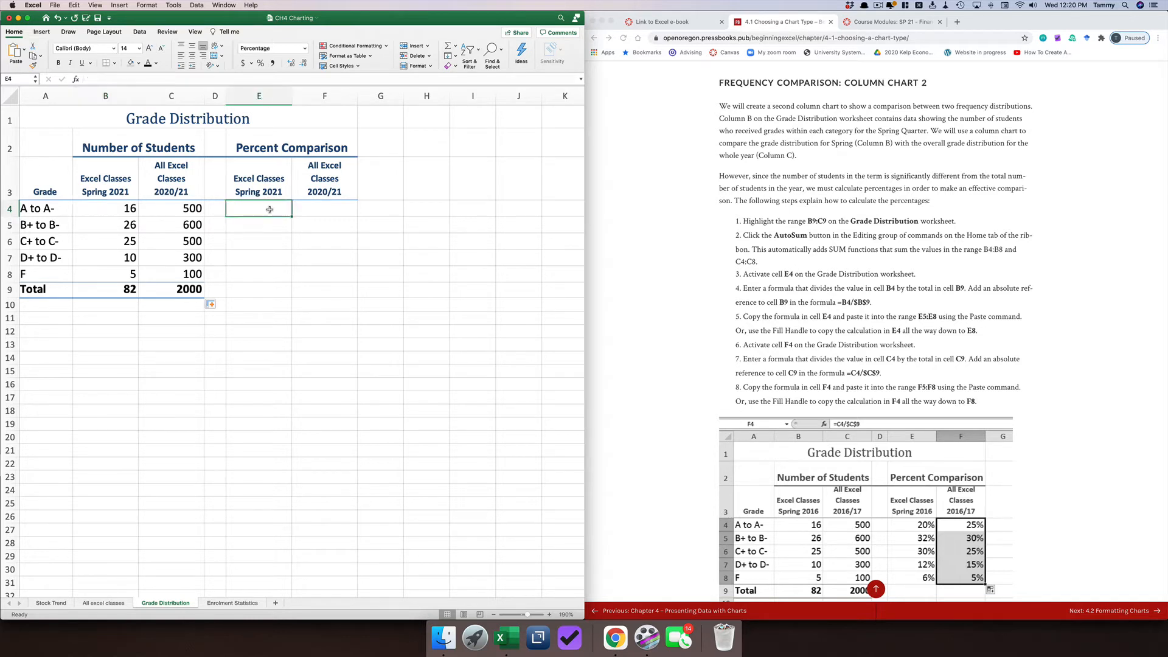
type("=")
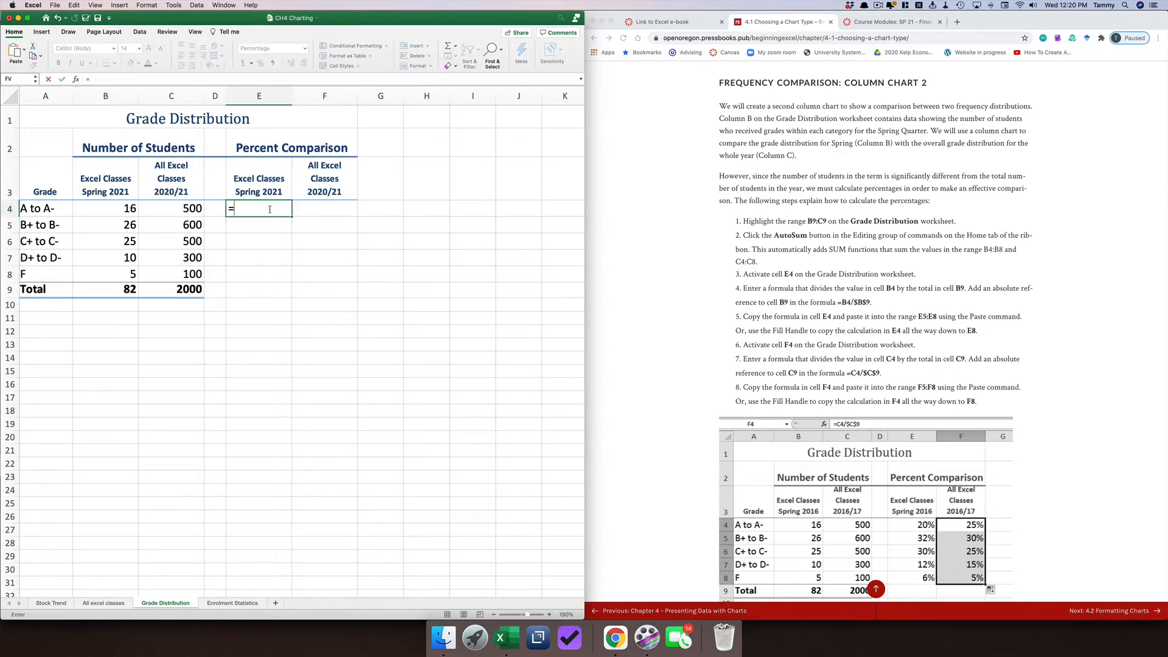
left_click(114, 208)
type("/")
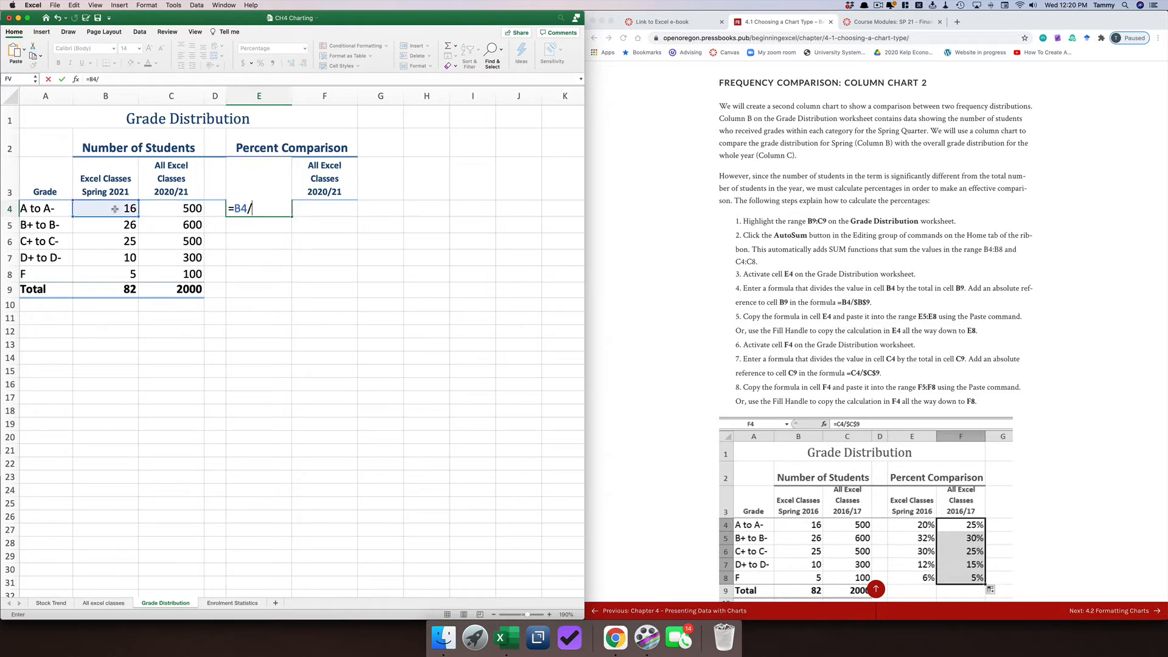
left_click(111, 289)
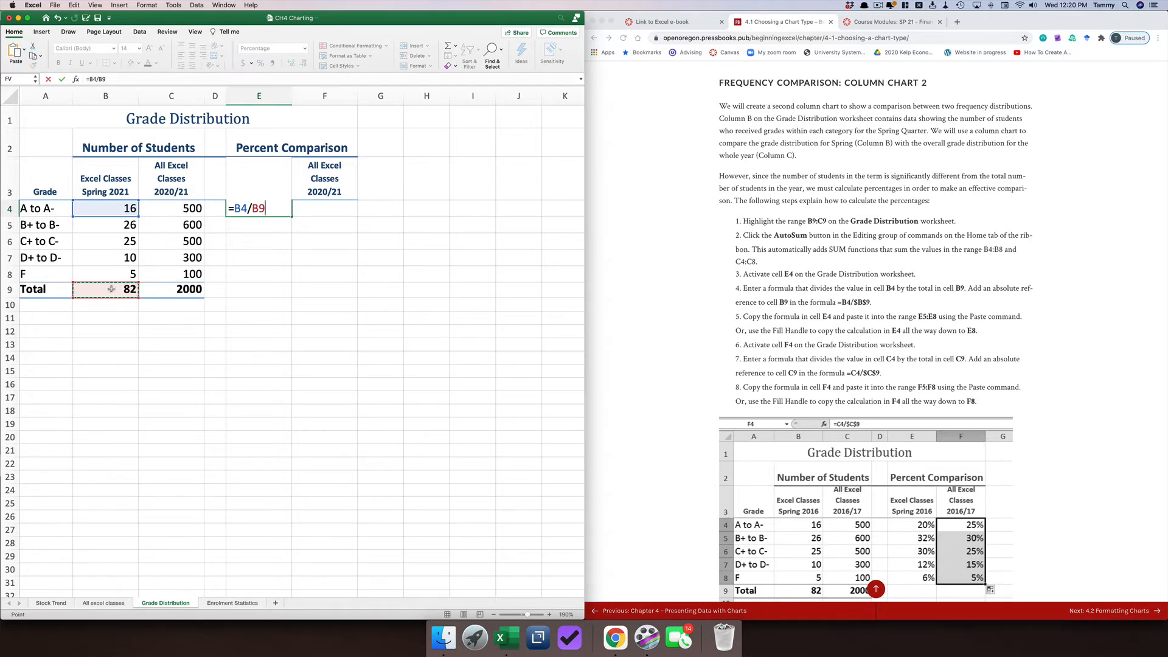
Make the row of the total's reference absolute so that E4 holds =B4/B$9
scroll(112, 289, "down", 1)
scroll(111, 289, "down", 4)
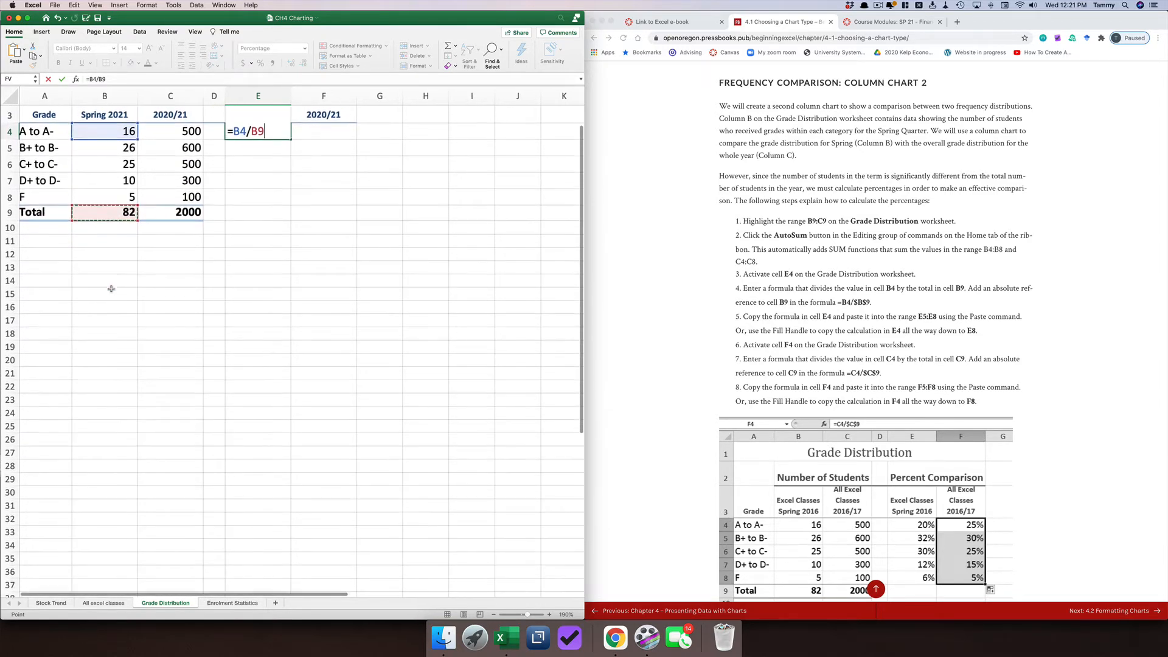
scroll(112, 289, "up", 5)
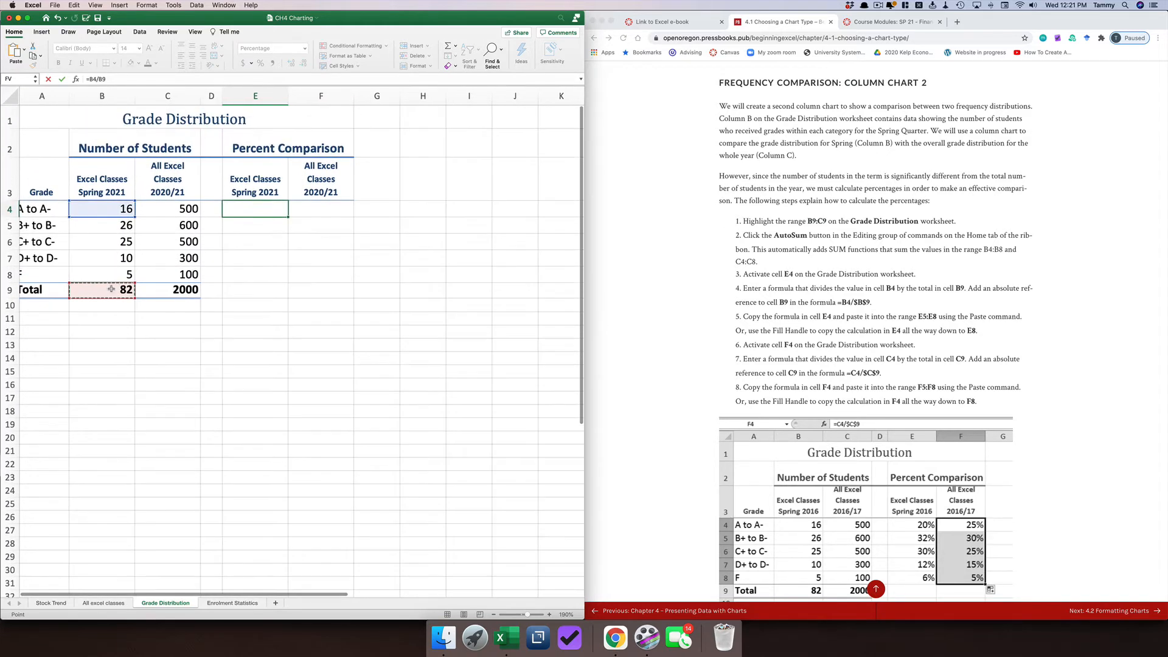
left_click(250, 208)
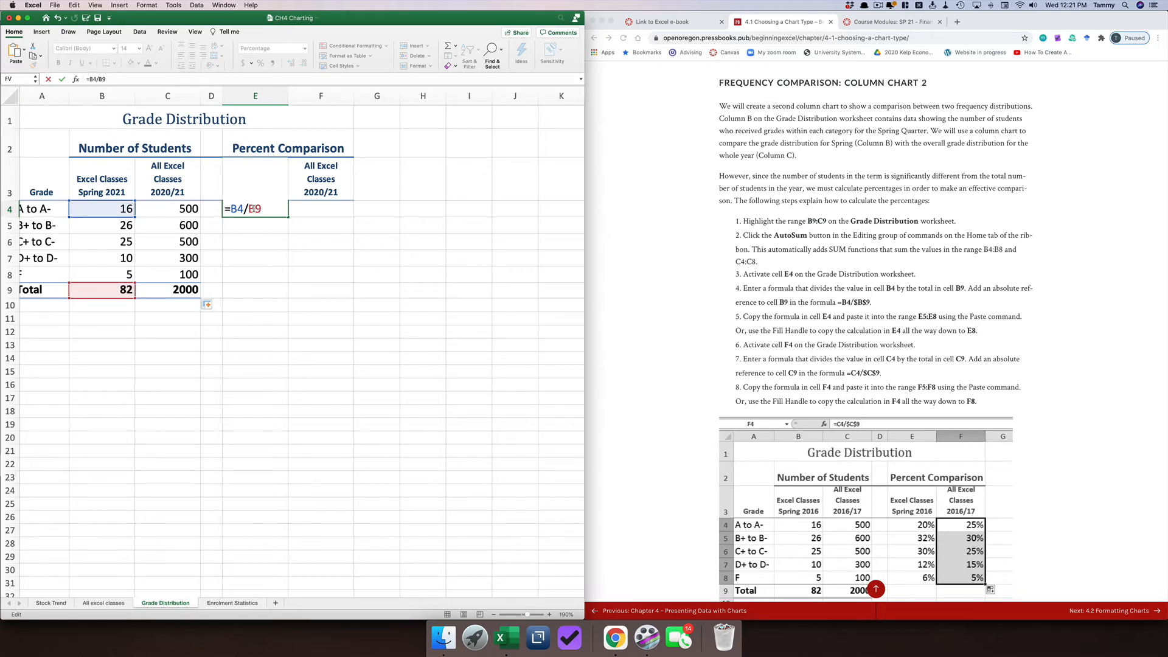
type("$")
key("Return")
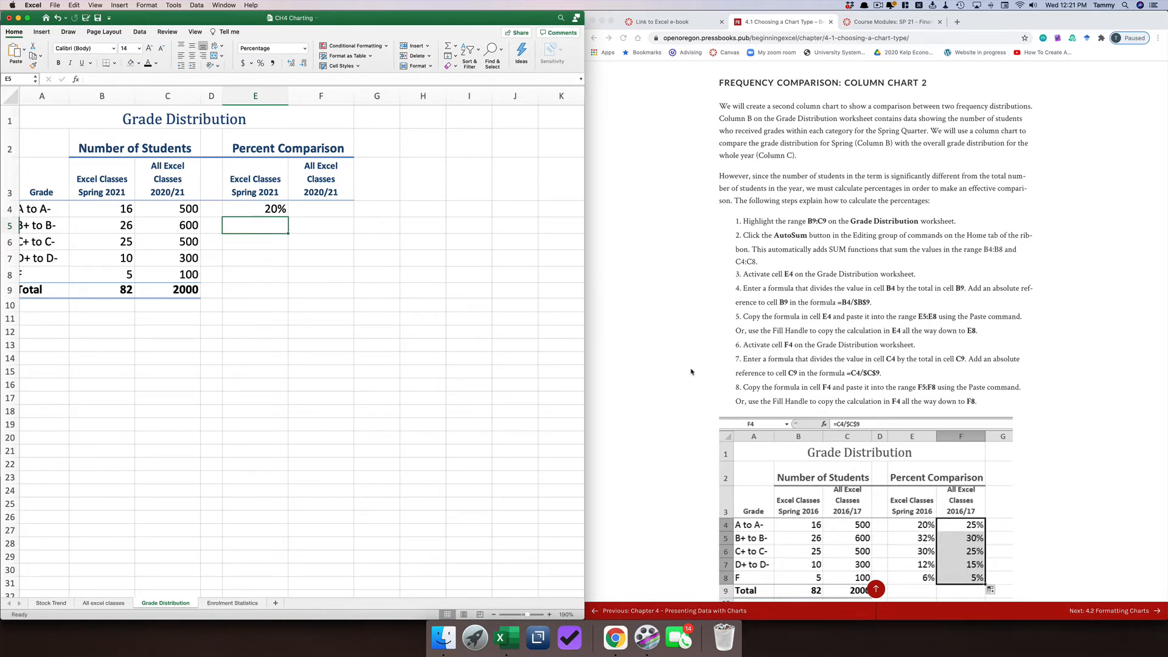
Copy the percentage formula from E4 across to F4 and check the cells it references
scroll(692, 372, "down", 5)
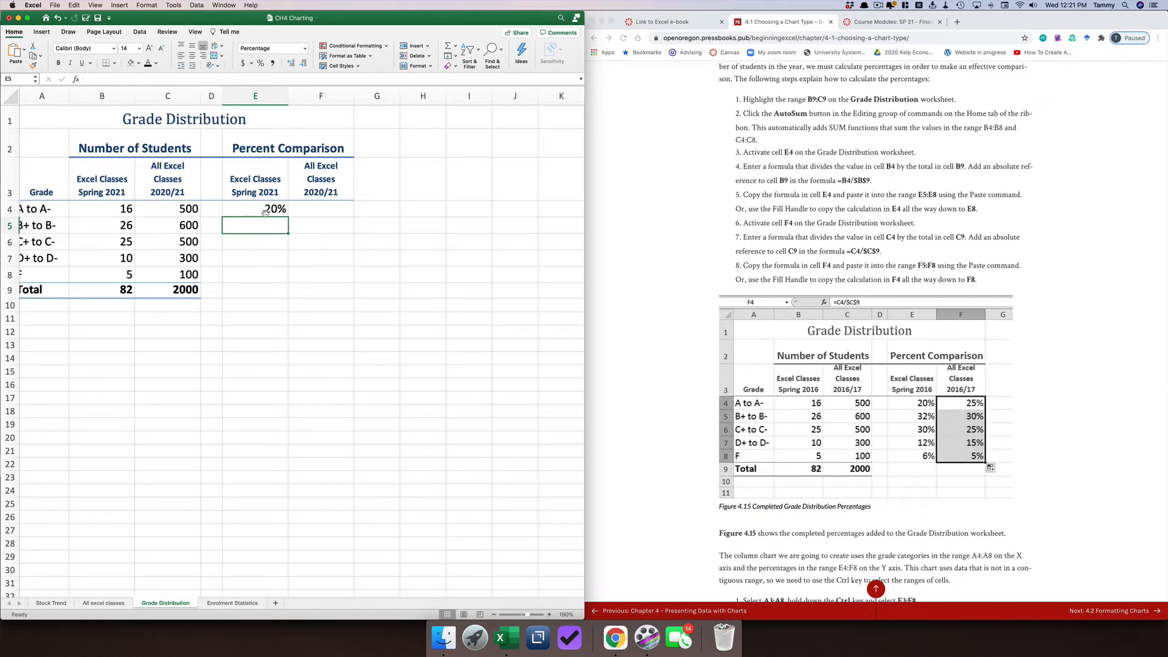
left_click(250, 210)
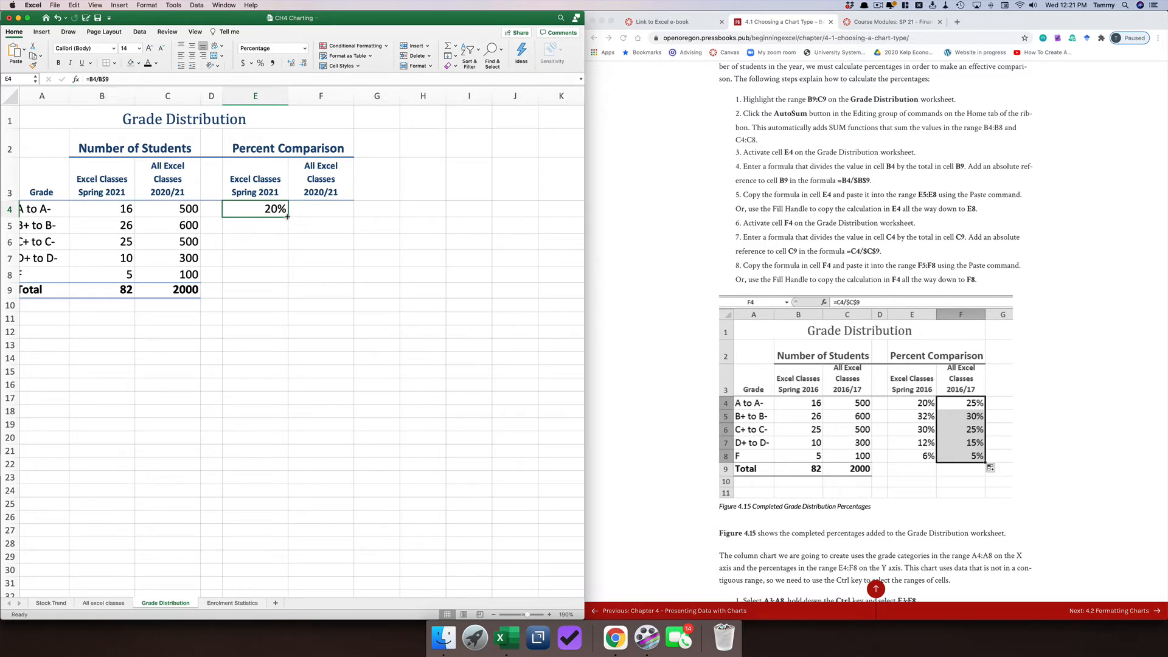
left_click_drag(287, 216, 340, 218)
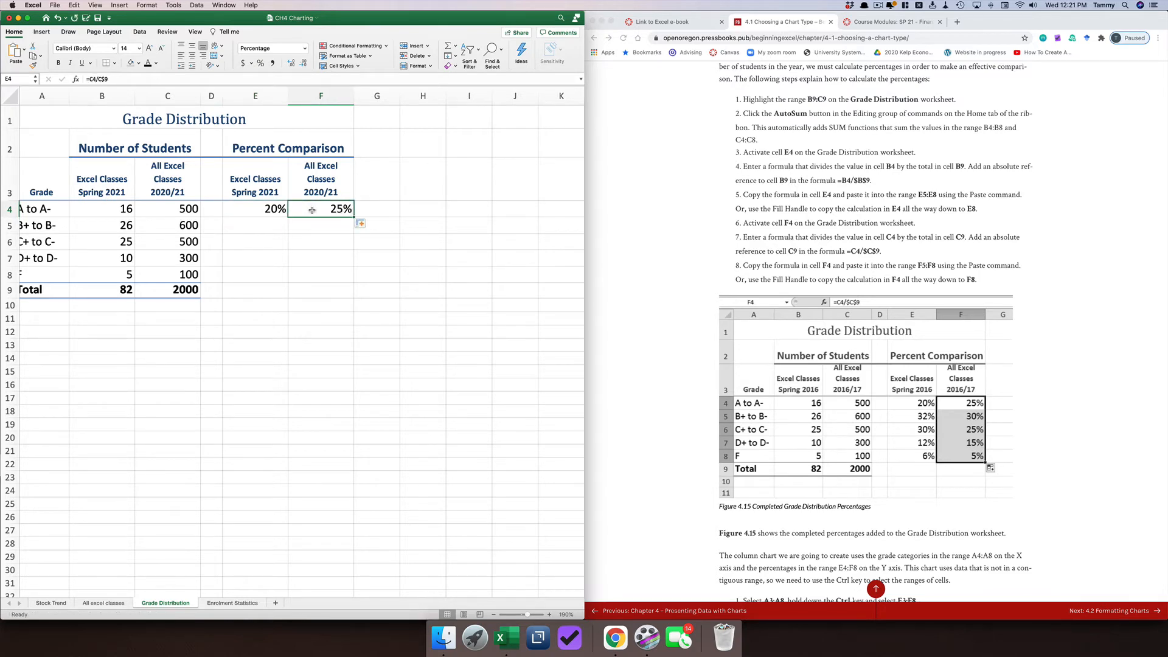
double_click(312, 209)
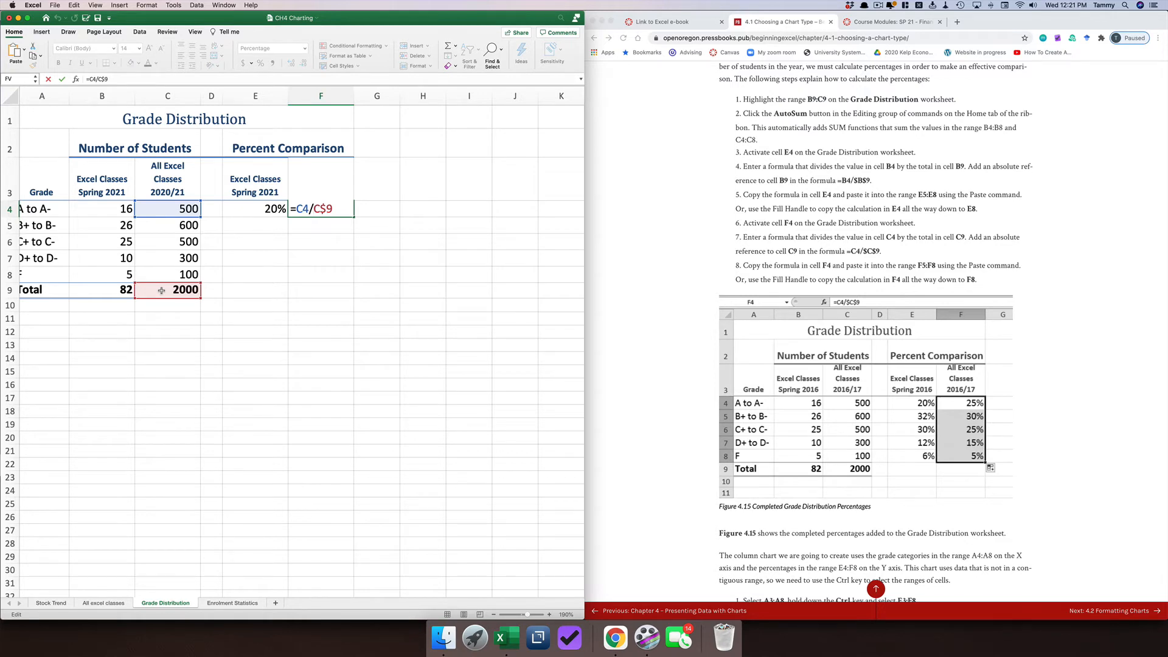
scroll(161, 290, "left", 1)
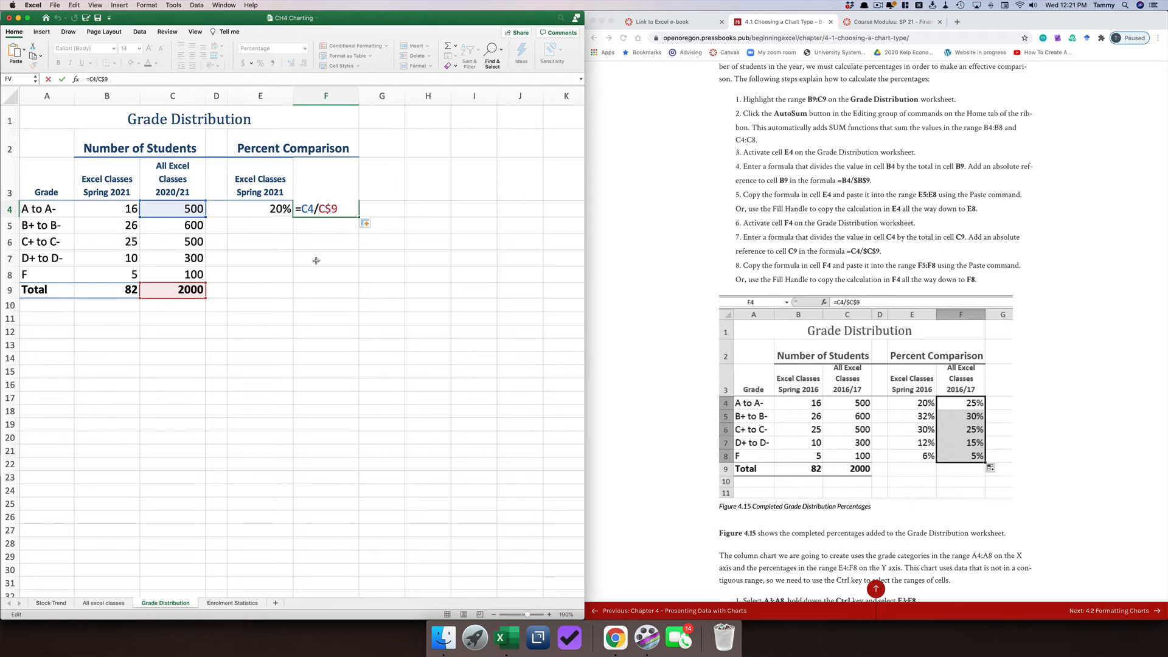
key("Return")
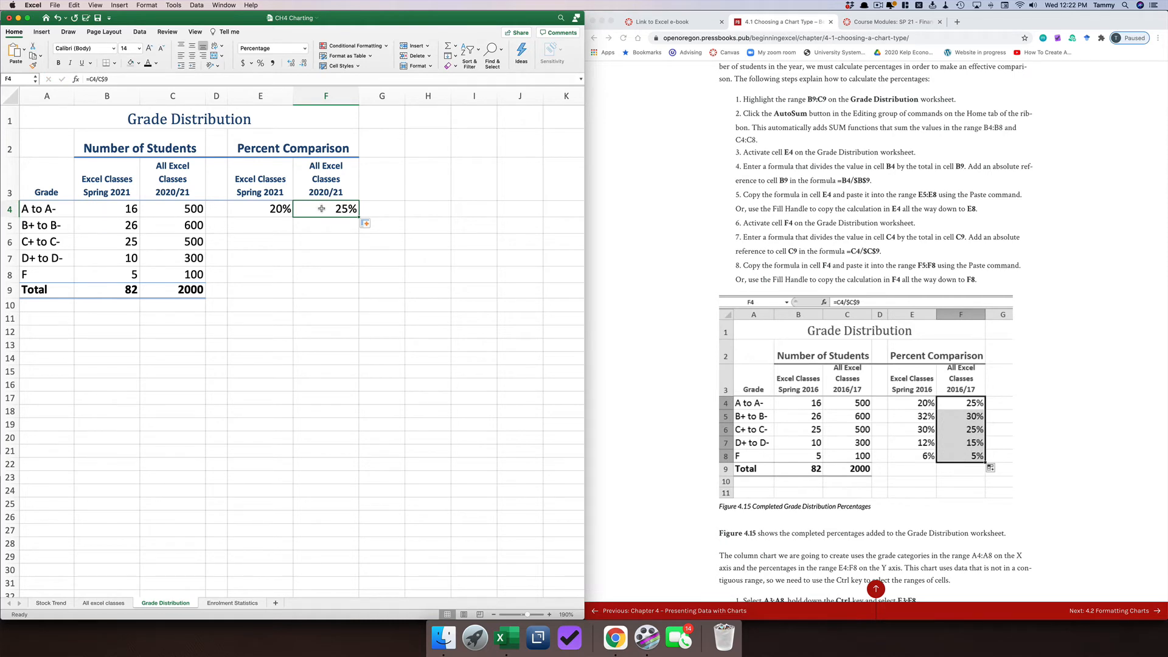
Fill the percentage formulas in E4:F4 down through row 8 and check the formula in F8
left_click_drag(269, 208, 321, 209)
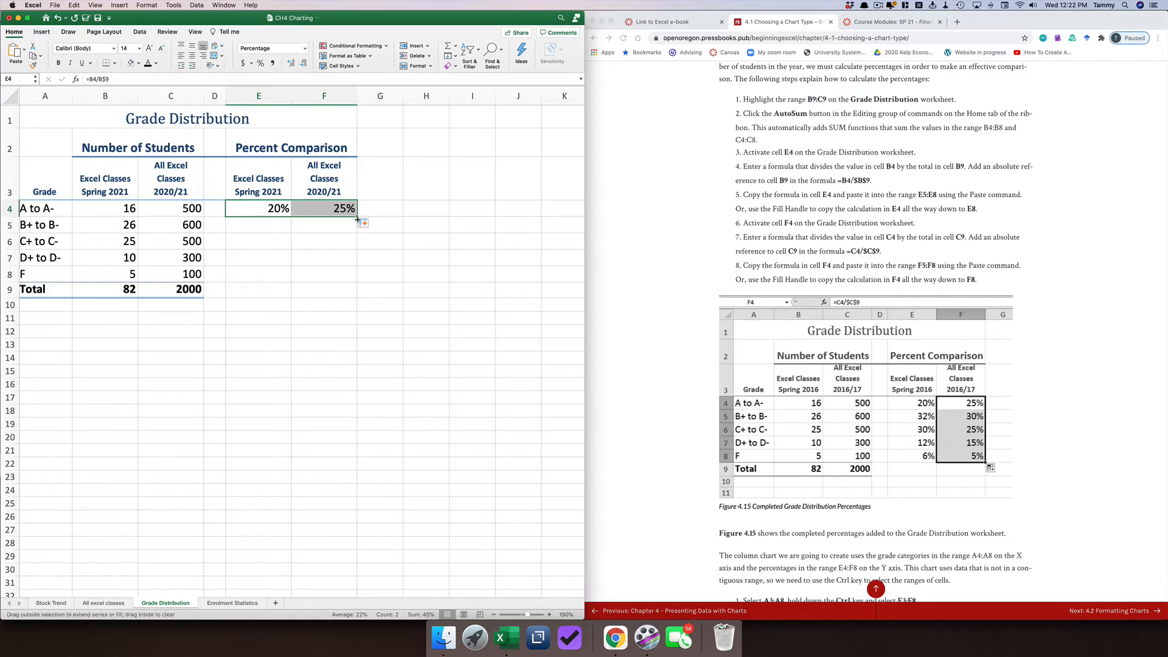
left_click_drag(358, 216, 358, 279)
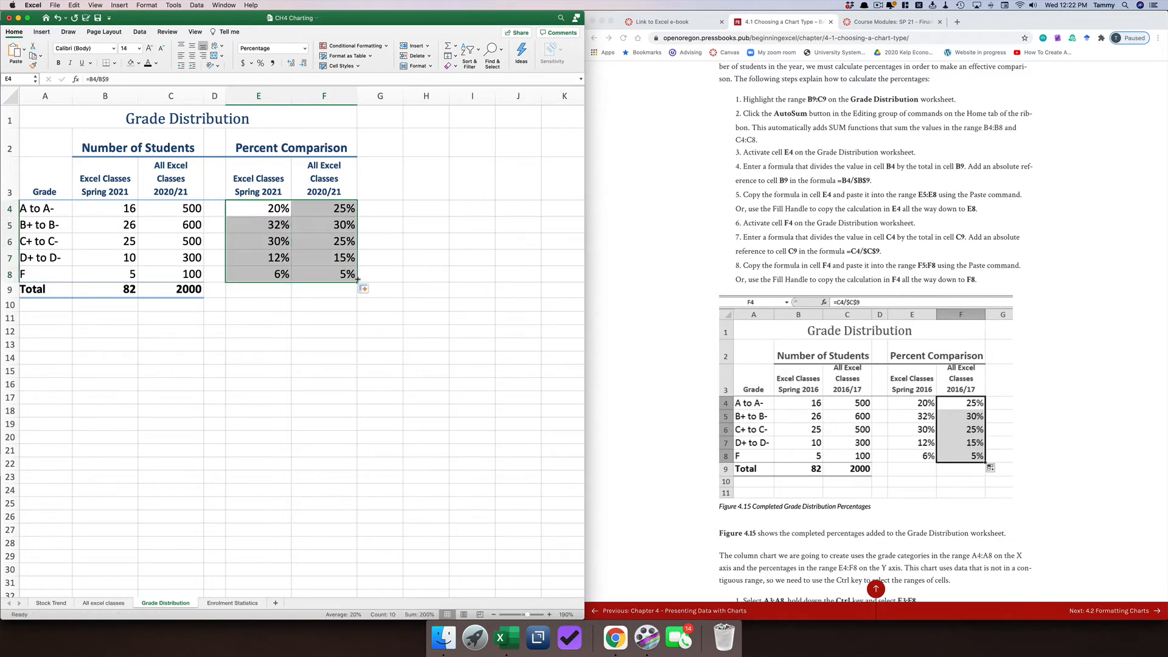
left_click(319, 275)
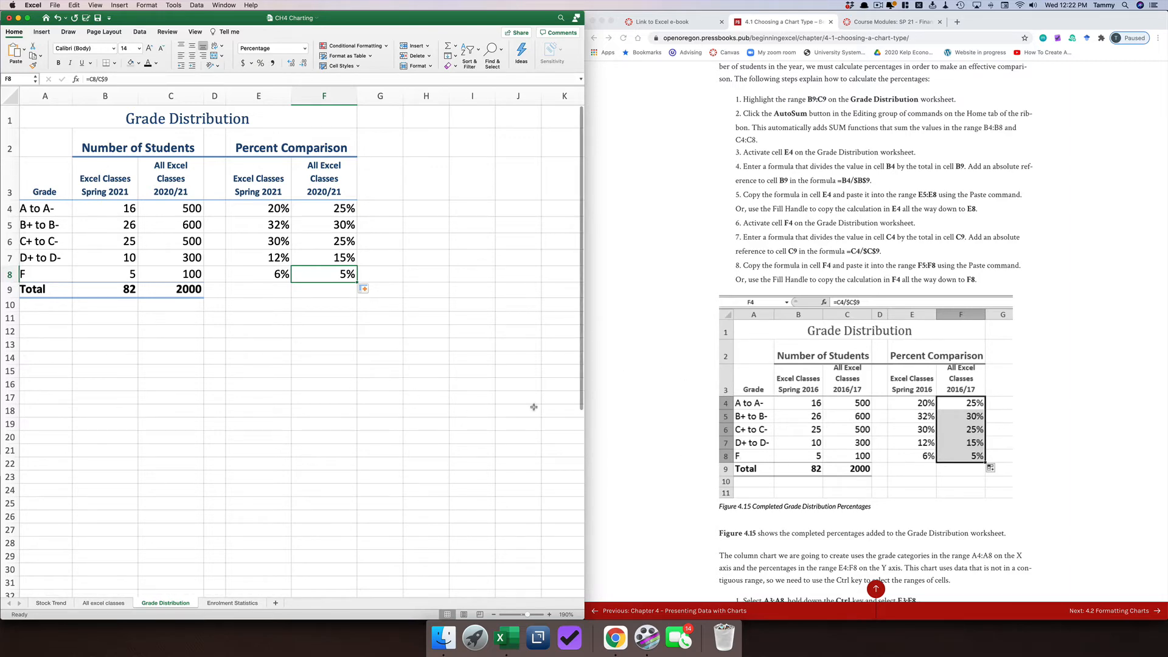
Insert a 2-D clustered column chart from the non-adjacent ranges A3:A8 and E3:F8 on the Grade Distribution worksheet
scroll(690, 428, "down", 5)
scroll(691, 427, "down", 3)
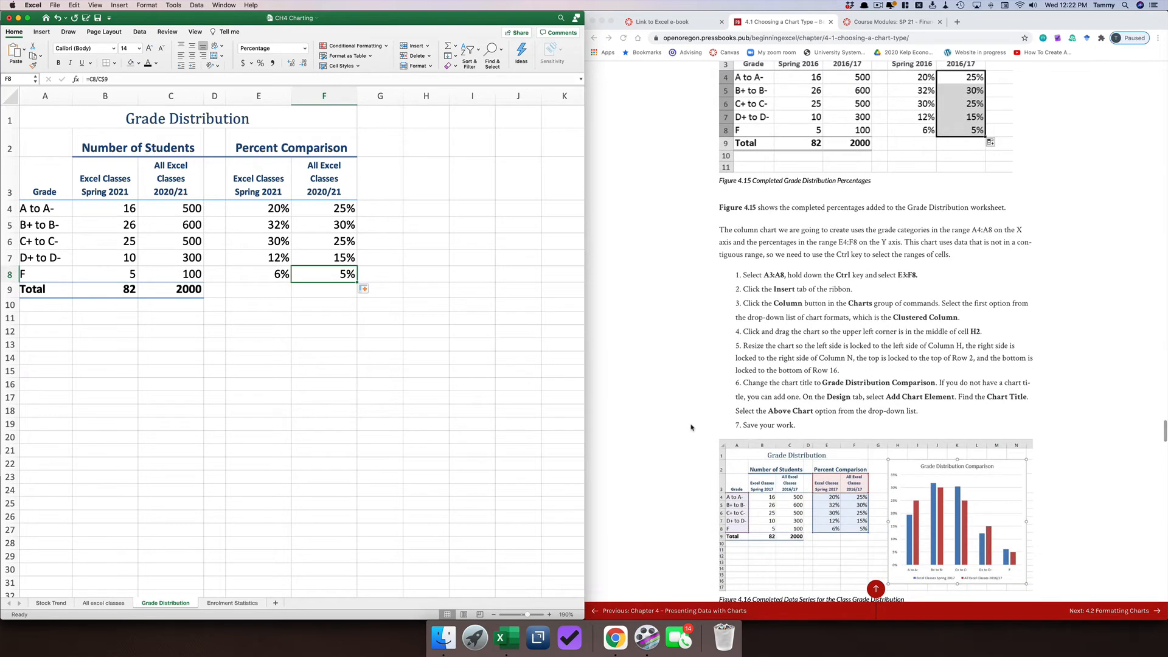
scroll(691, 427, "down", 1)
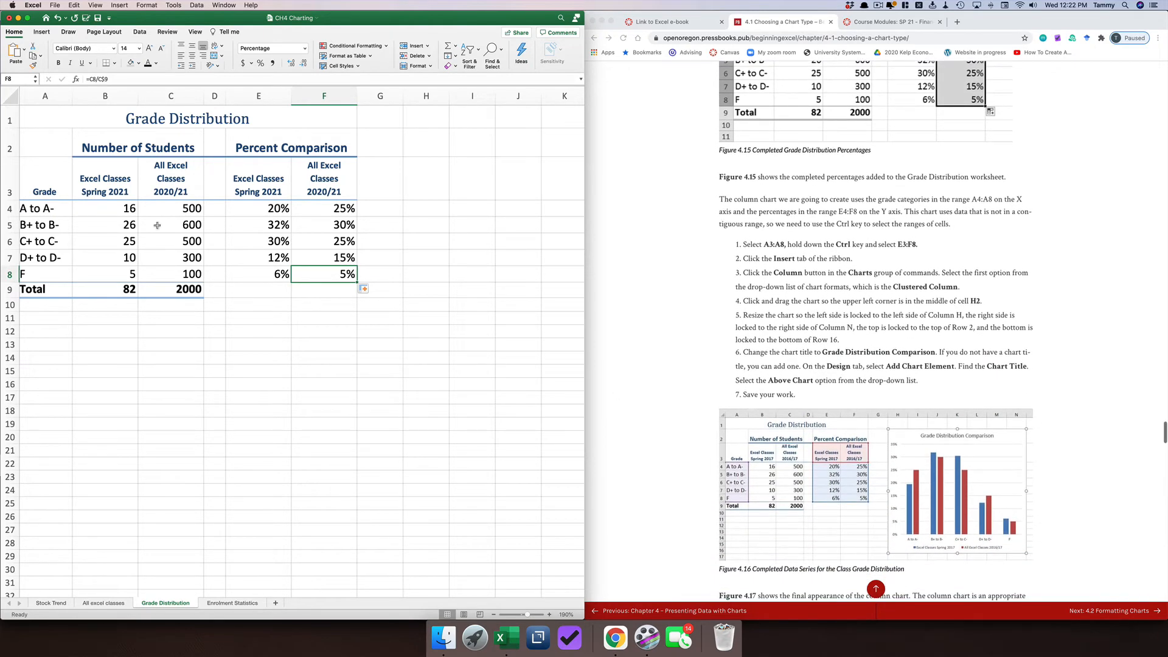
left_click(47, 208)
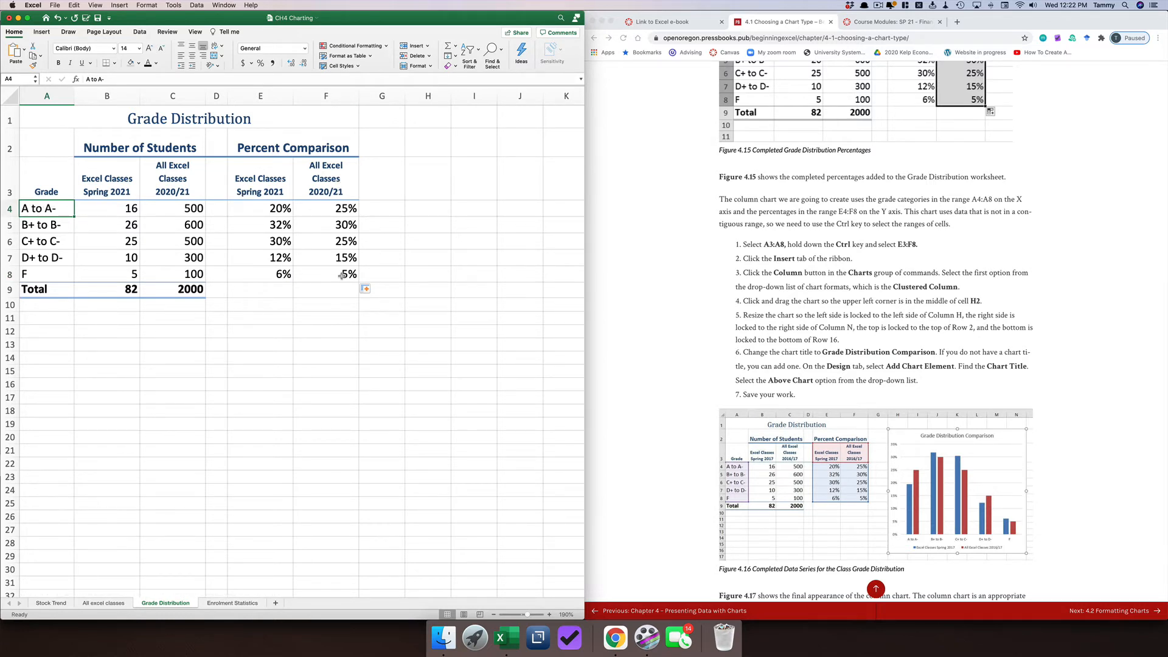
left_click(49, 183)
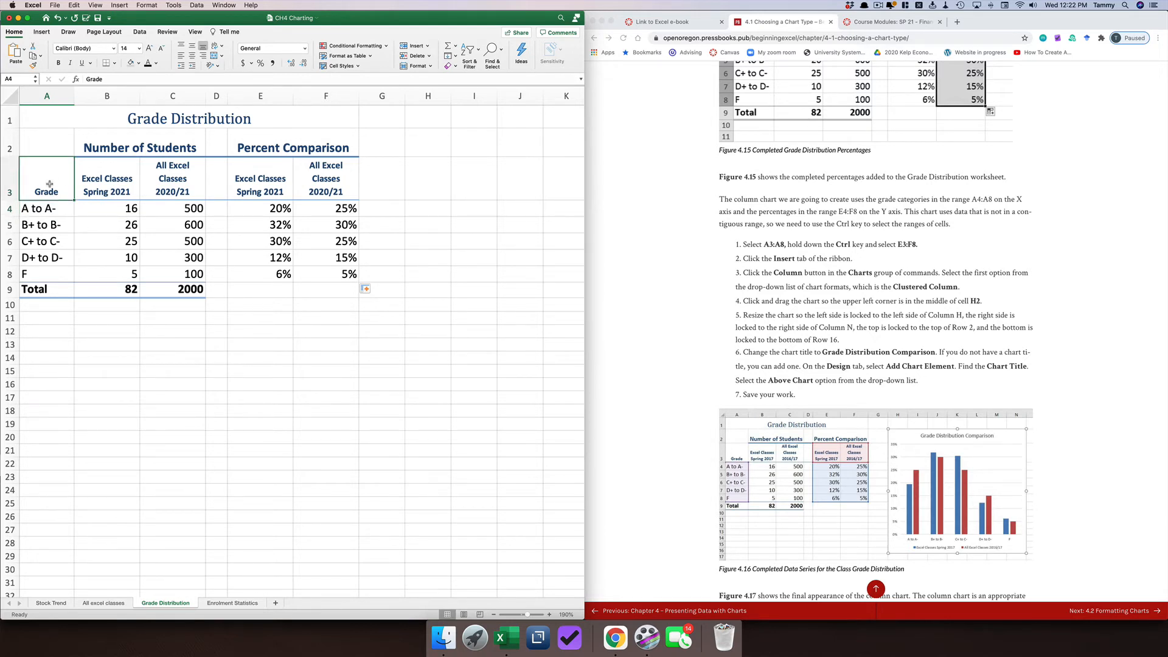
left_click_drag(49, 184, 53, 270)
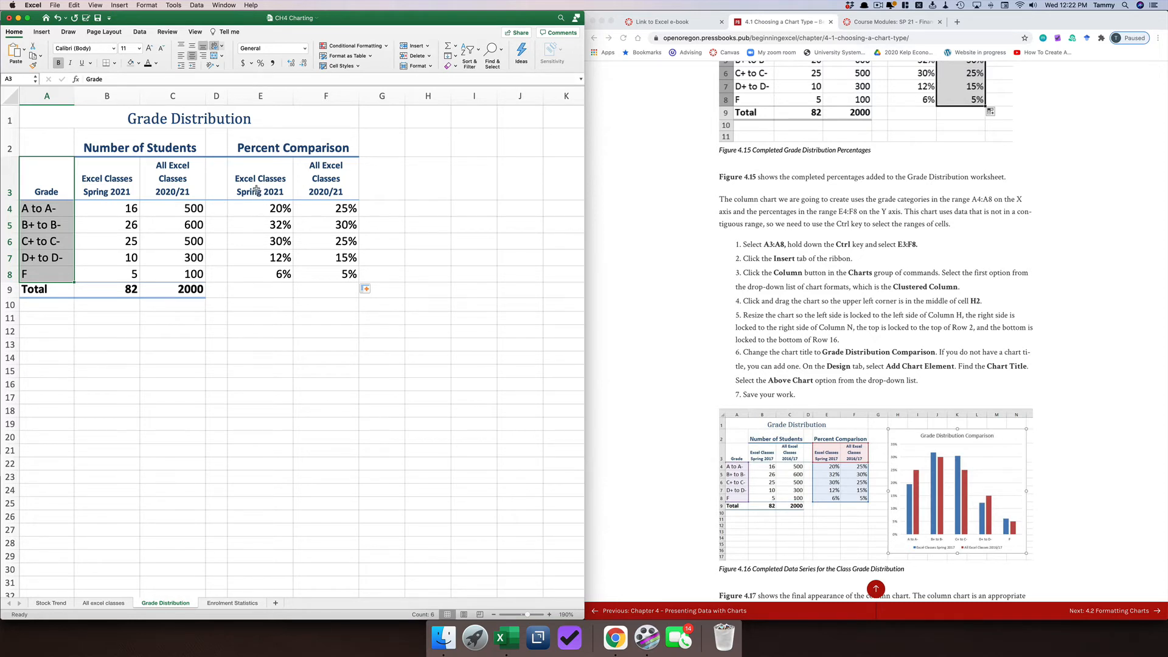
left_click_drag(257, 189, 323, 275)
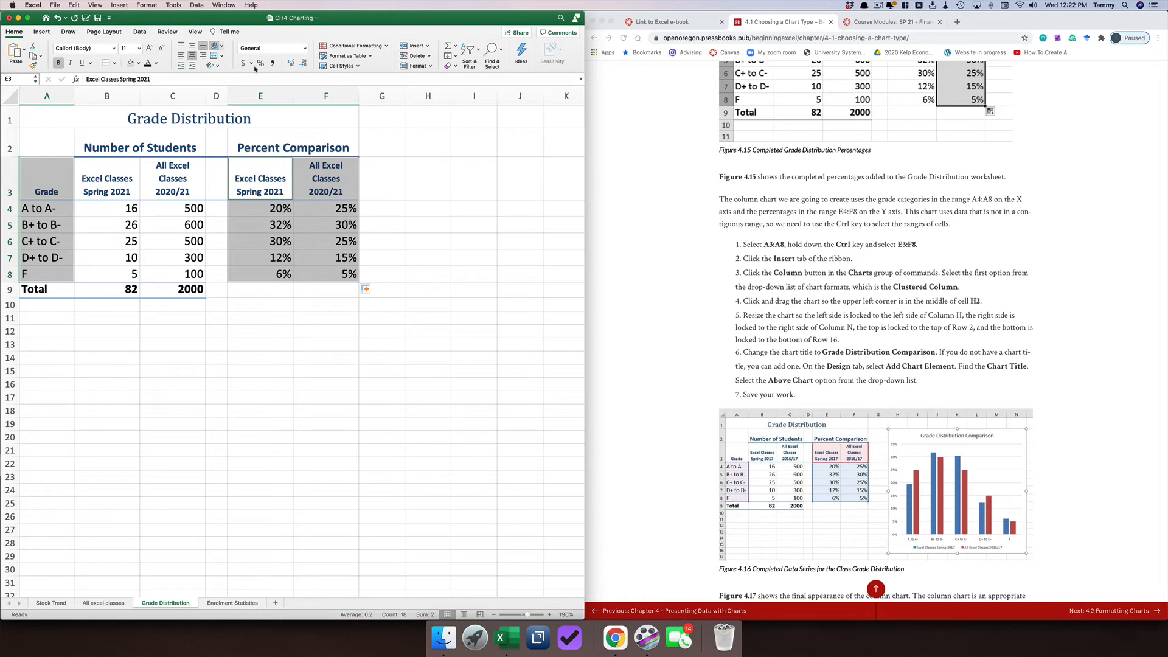
left_click(41, 34)
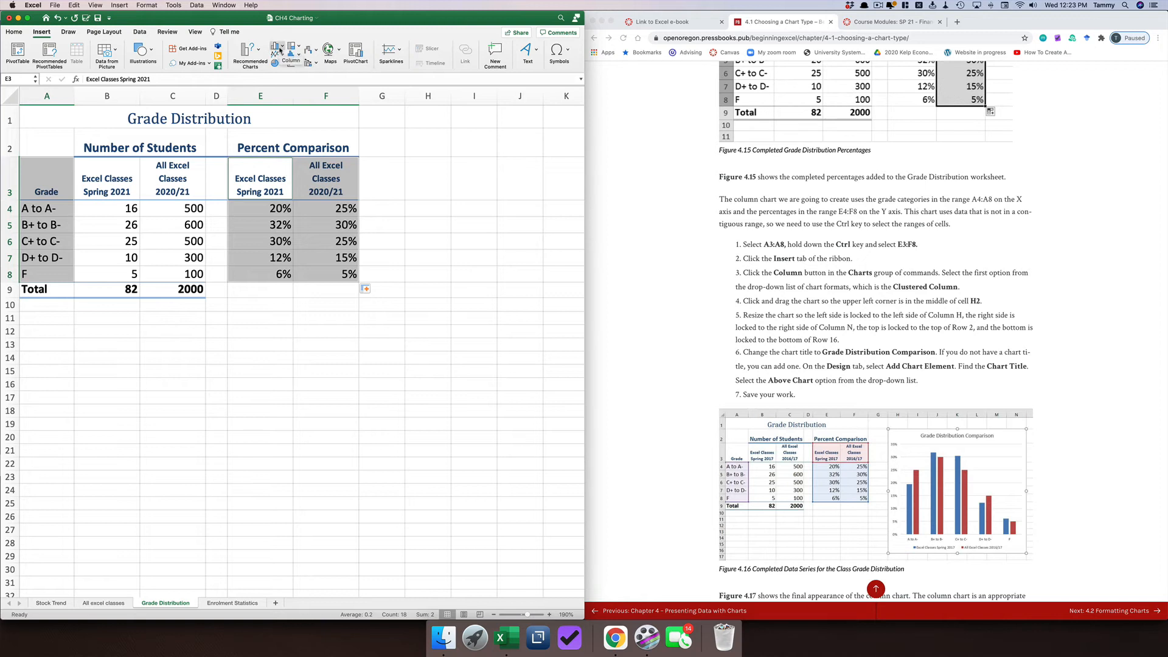
left_click(281, 49)
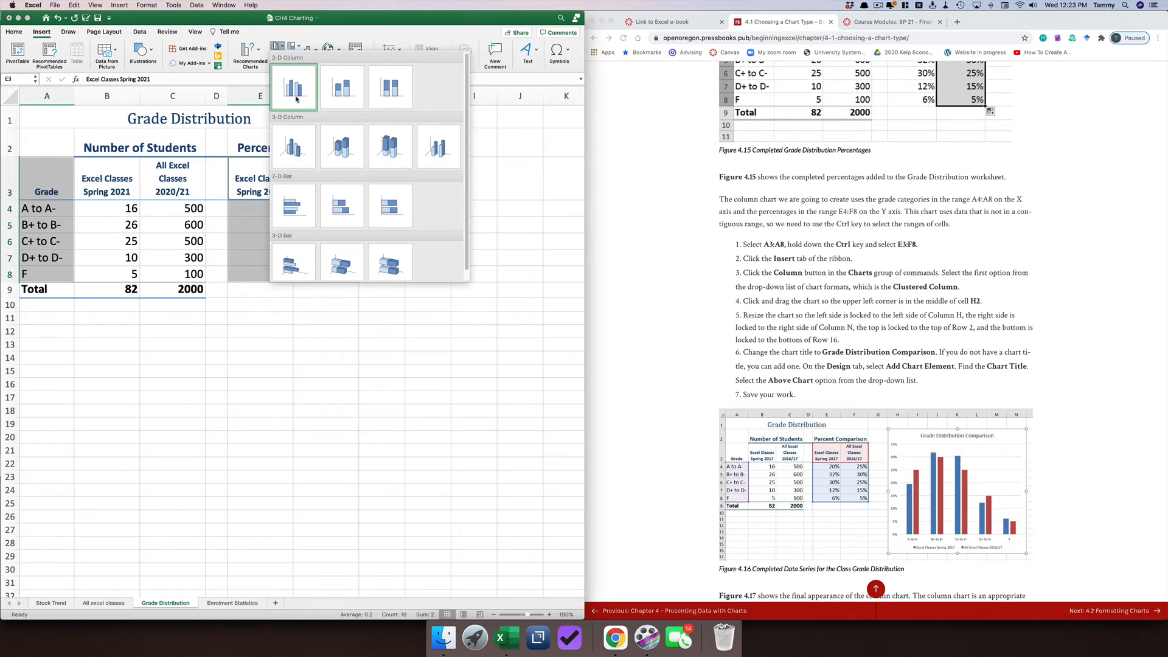
left_click(294, 88)
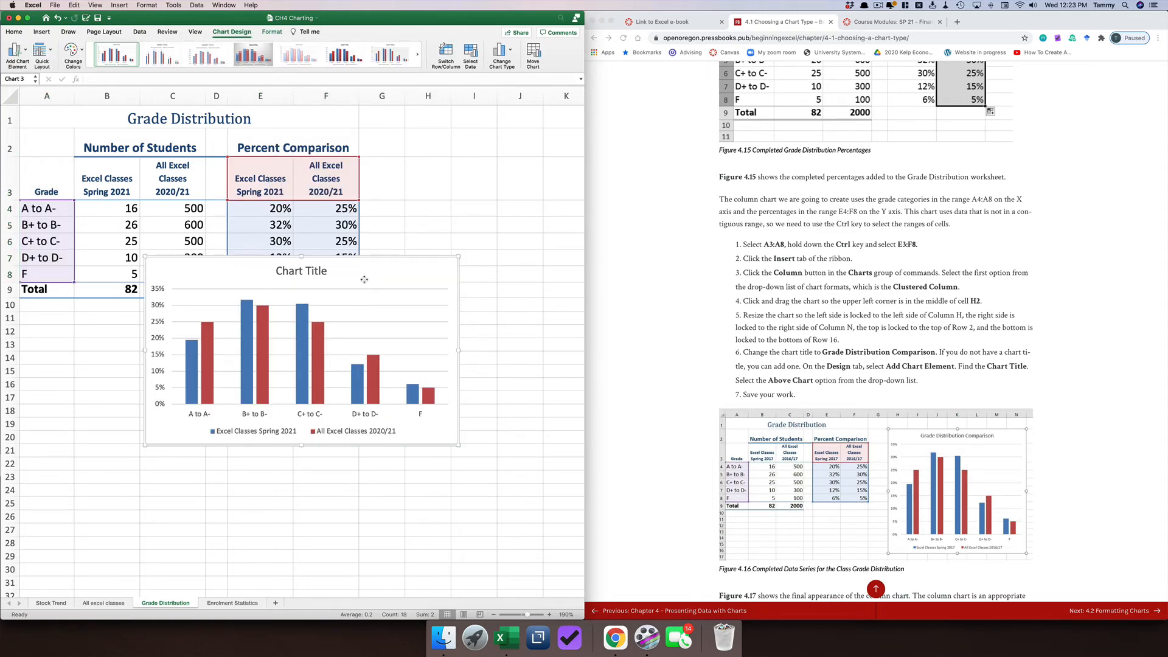
Move the chart below the grade table and examine the paired columns for each grade category
left_click_drag(360, 284, 280, 342)
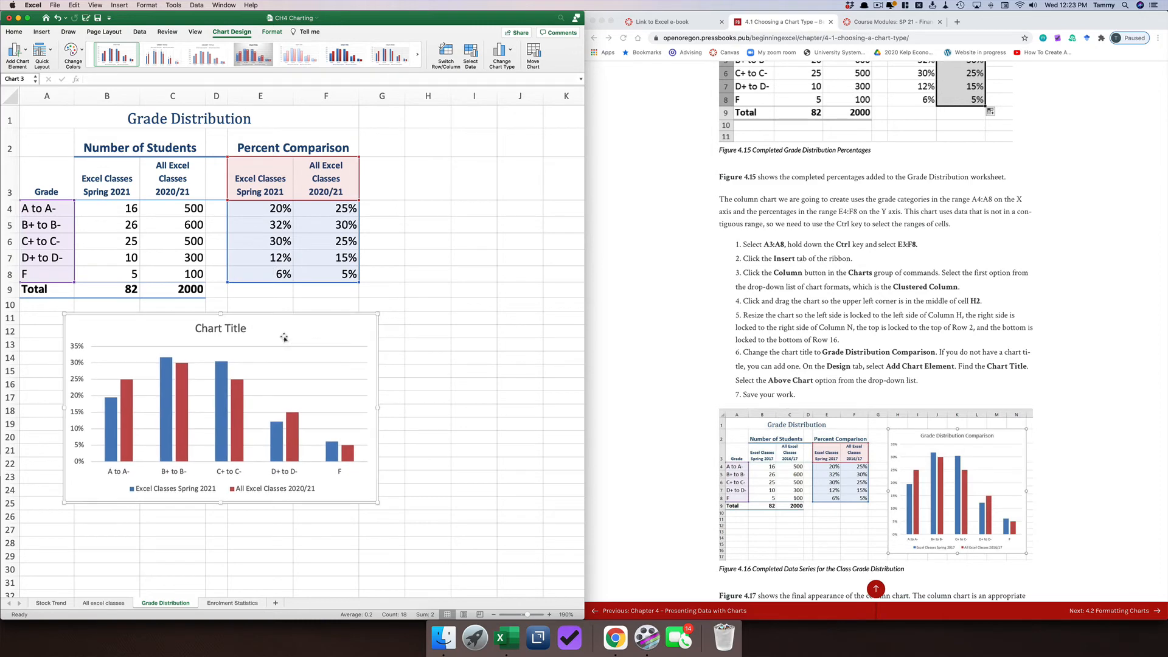
scroll(428, 349, "down", 3)
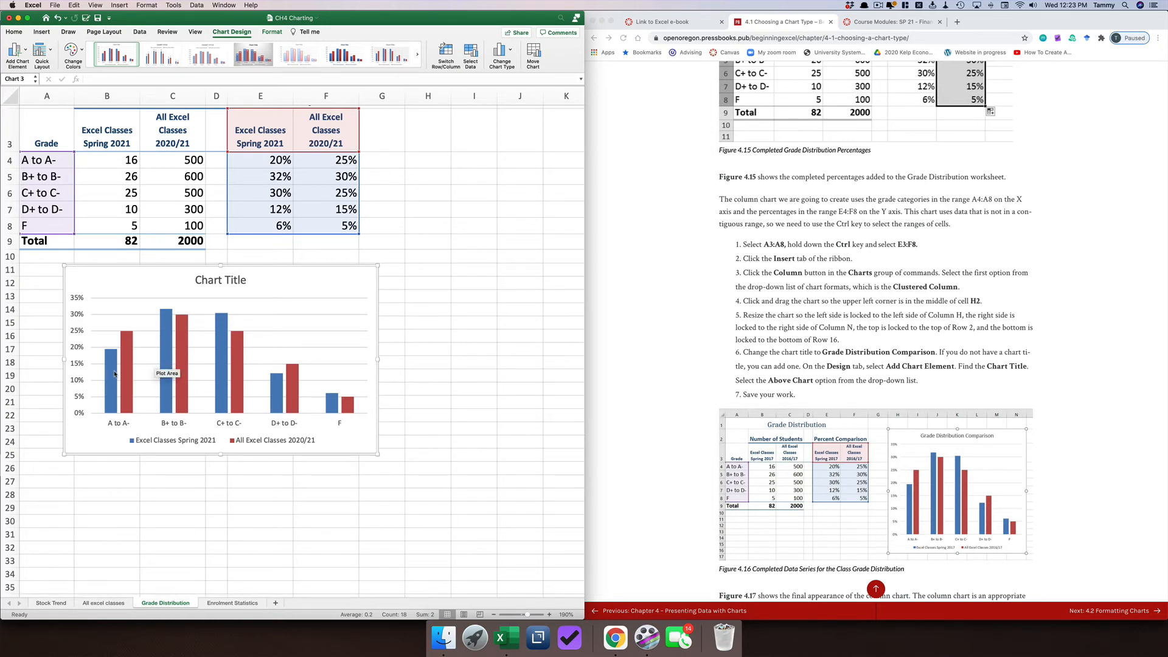
mouse_move(110, 363)
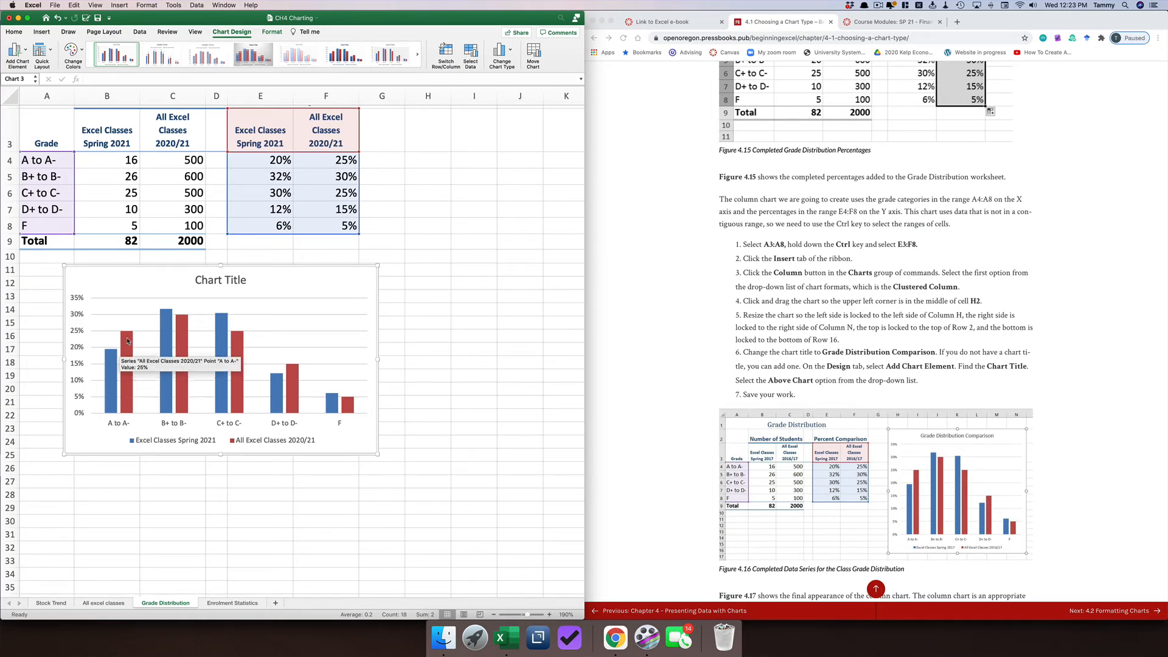
mouse_move(128, 339)
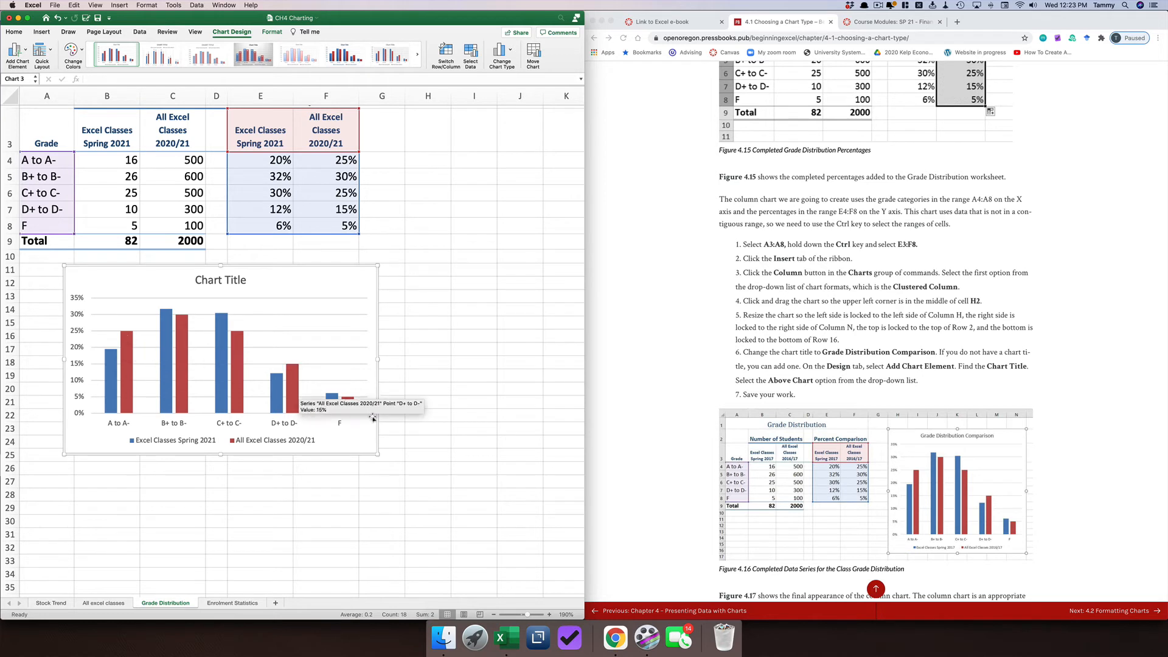
mouse_move(350, 404)
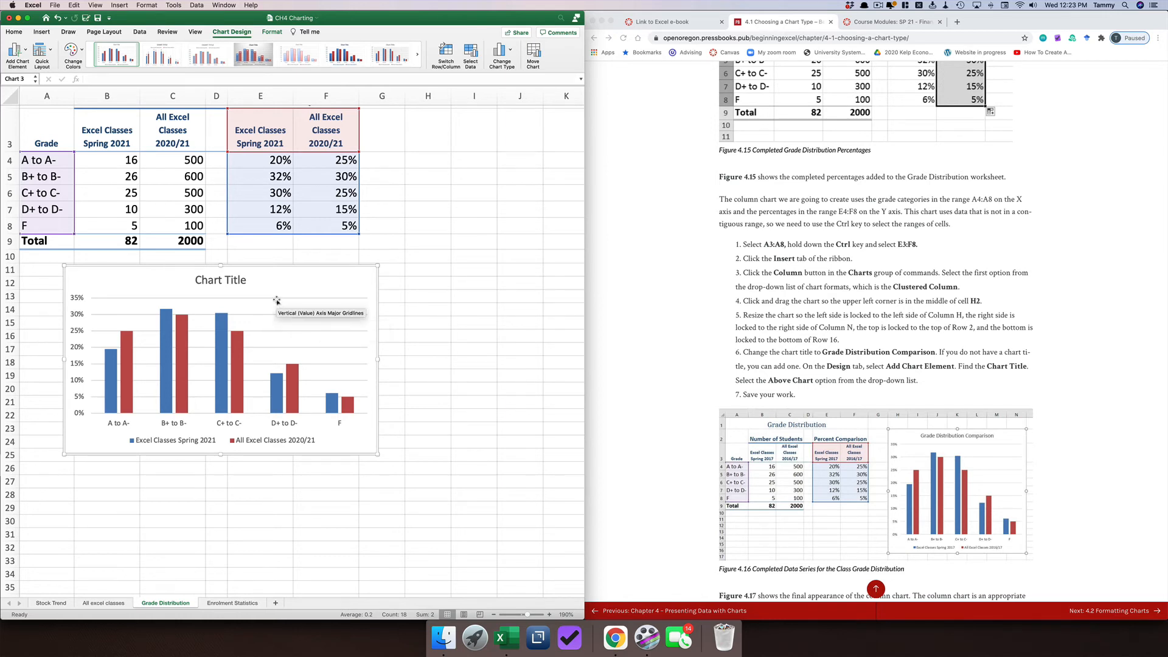
Move the whole chart to the empty area beside the Percent Comparison table, with its left edge aligned to column H
left_click_drag(276, 299, 459, 297)
left_click(459, 296)
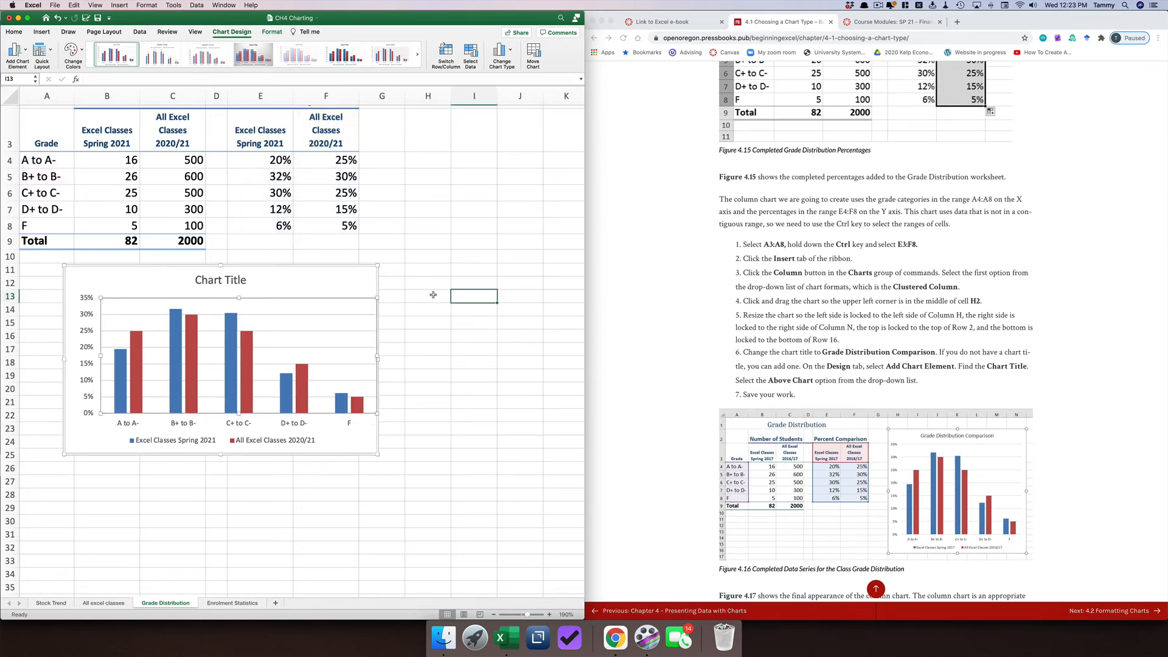
left_click_drag(307, 282, 547, 126)
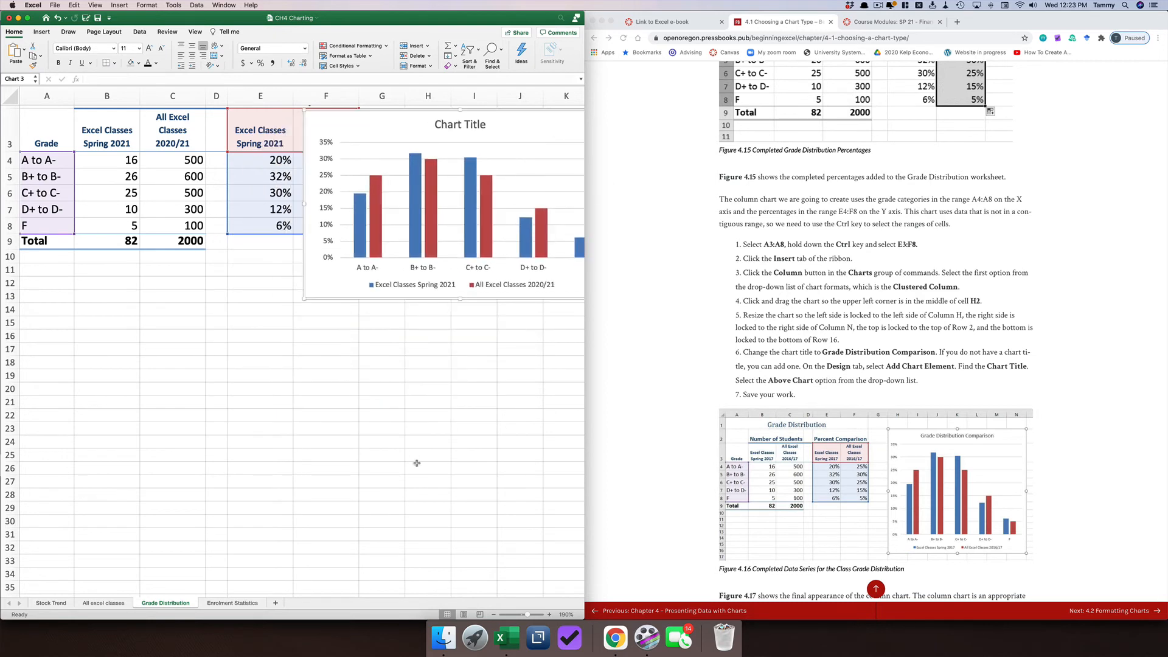
scroll(412, 462, "right", 6)
left_click_drag(343, 132, 444, 128)
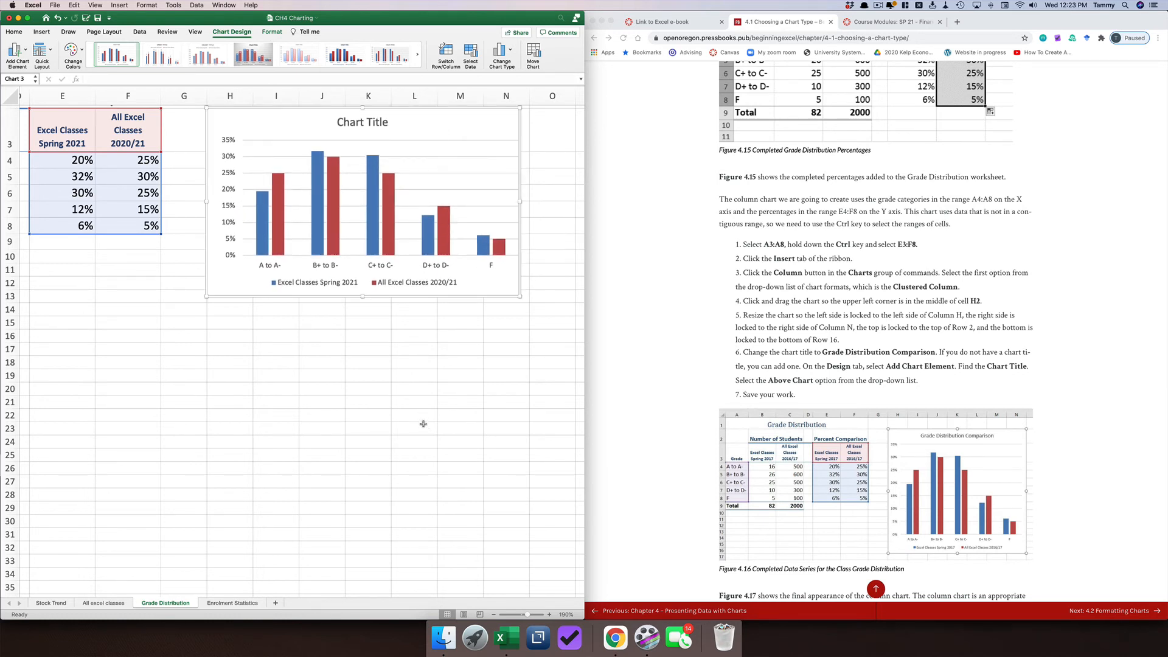
Stretch the chart vertically so it spans from the top of row 2 to the bottom of row 15
scroll(396, 413, "up", 3)
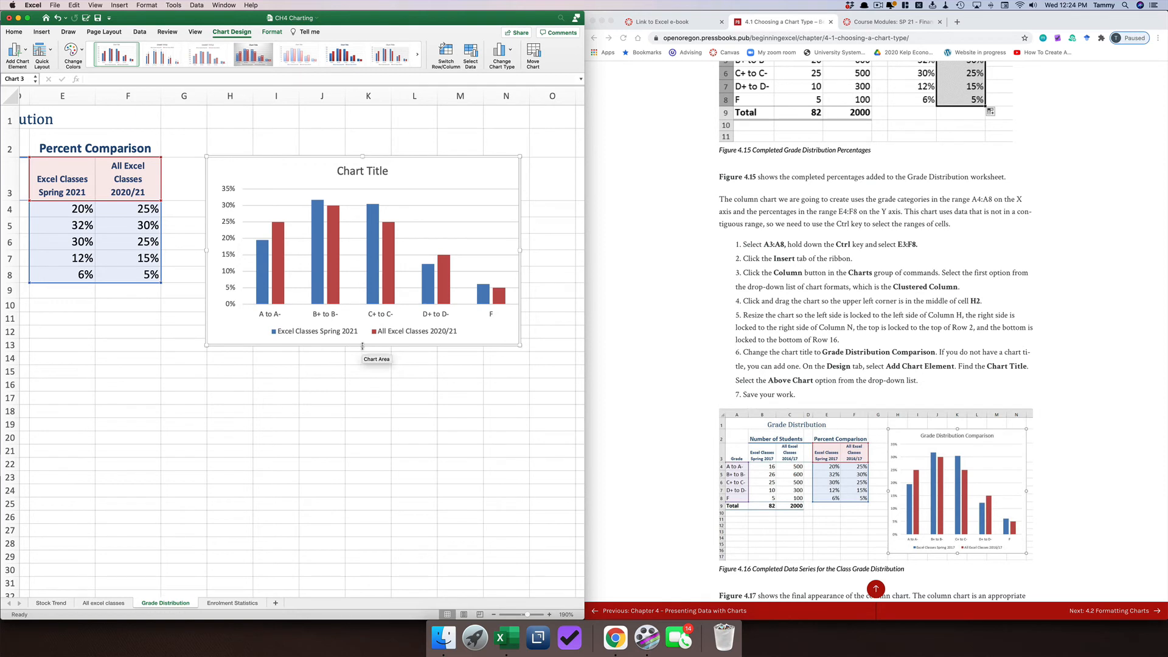
left_click_drag(362, 346, 367, 376)
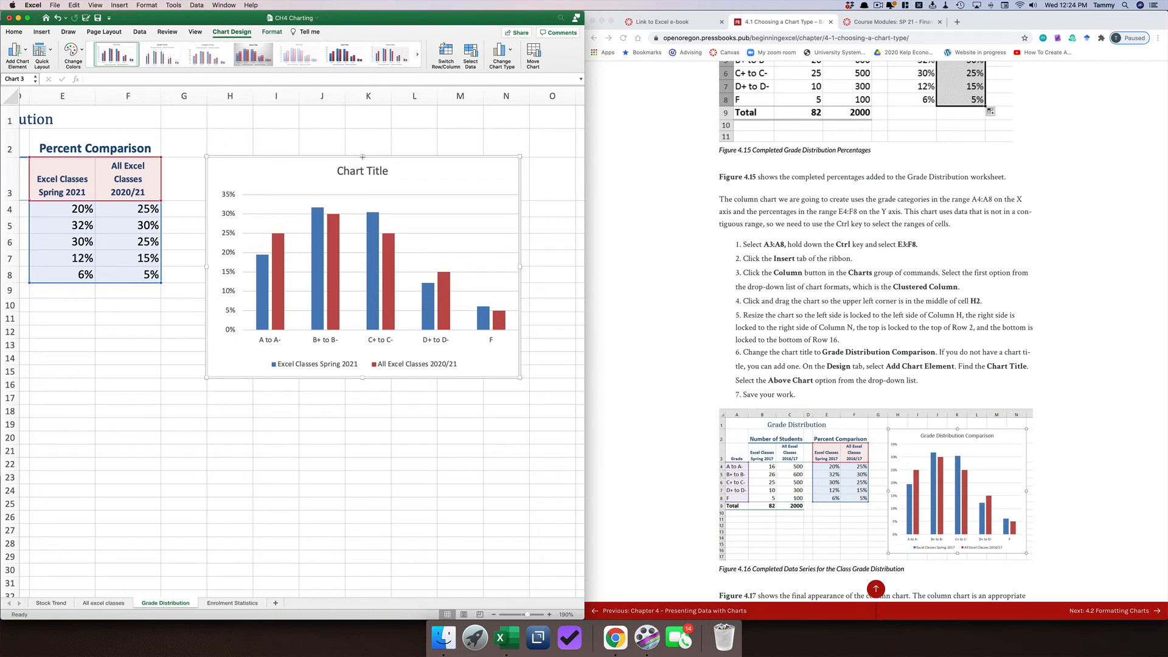
left_click_drag(363, 158, 360, 127)
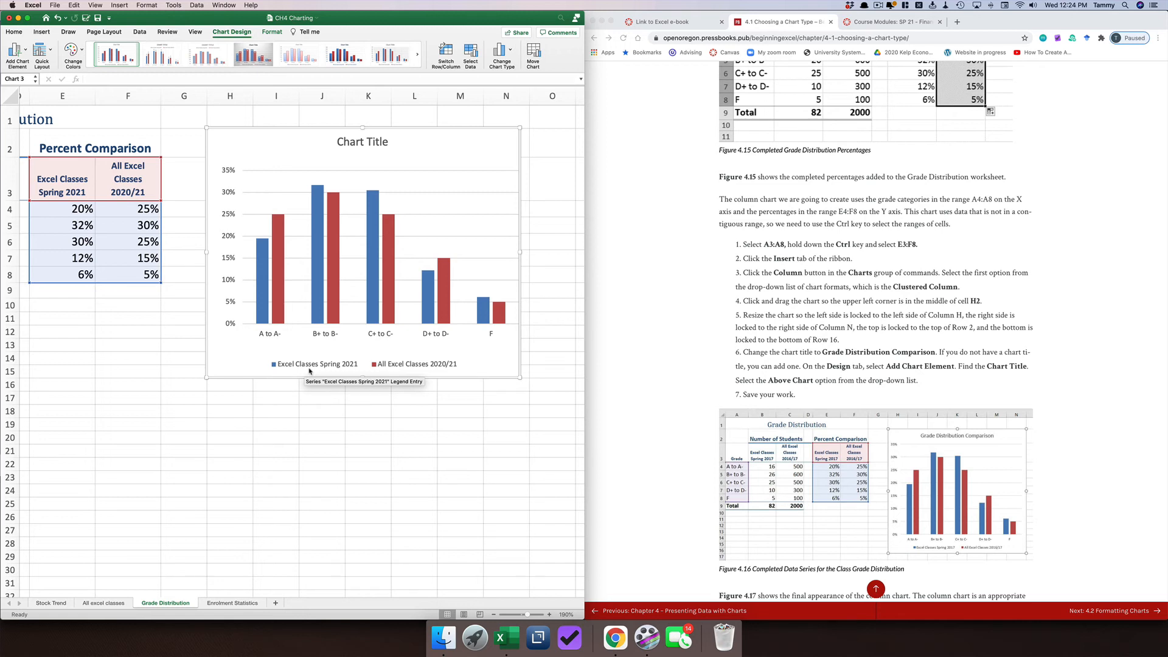
Replace the placeholder chart title with "Grade distribution comparison"
left_click(358, 142)
left_click(357, 142)
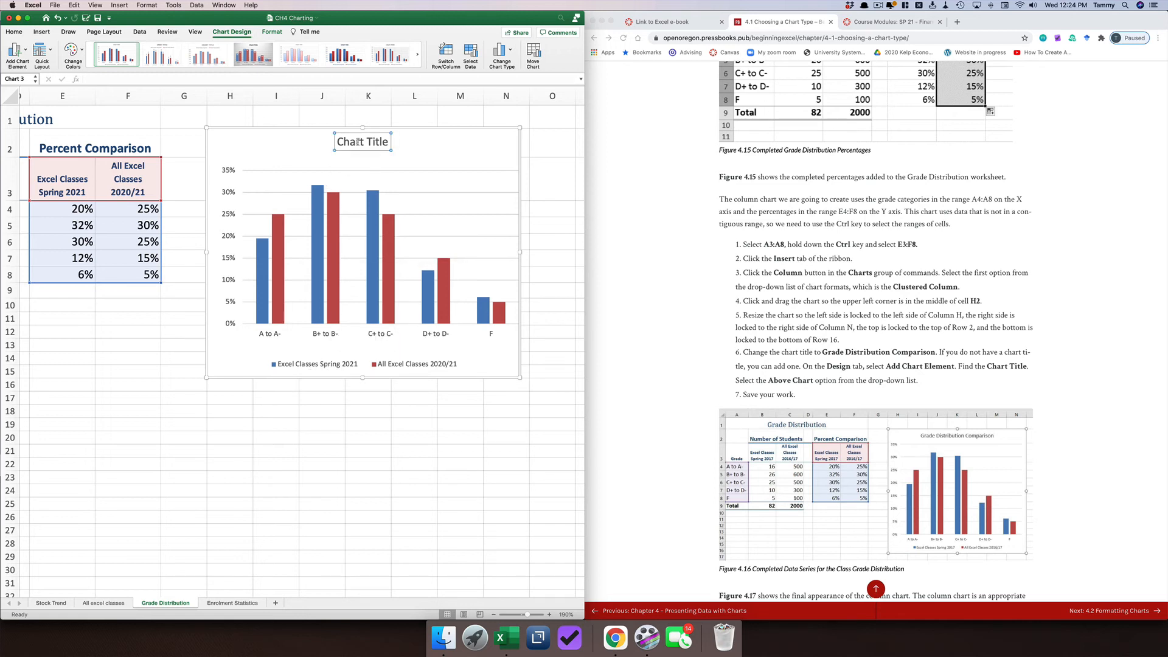
left_click_drag(338, 142, 387, 146)
type("Grad")
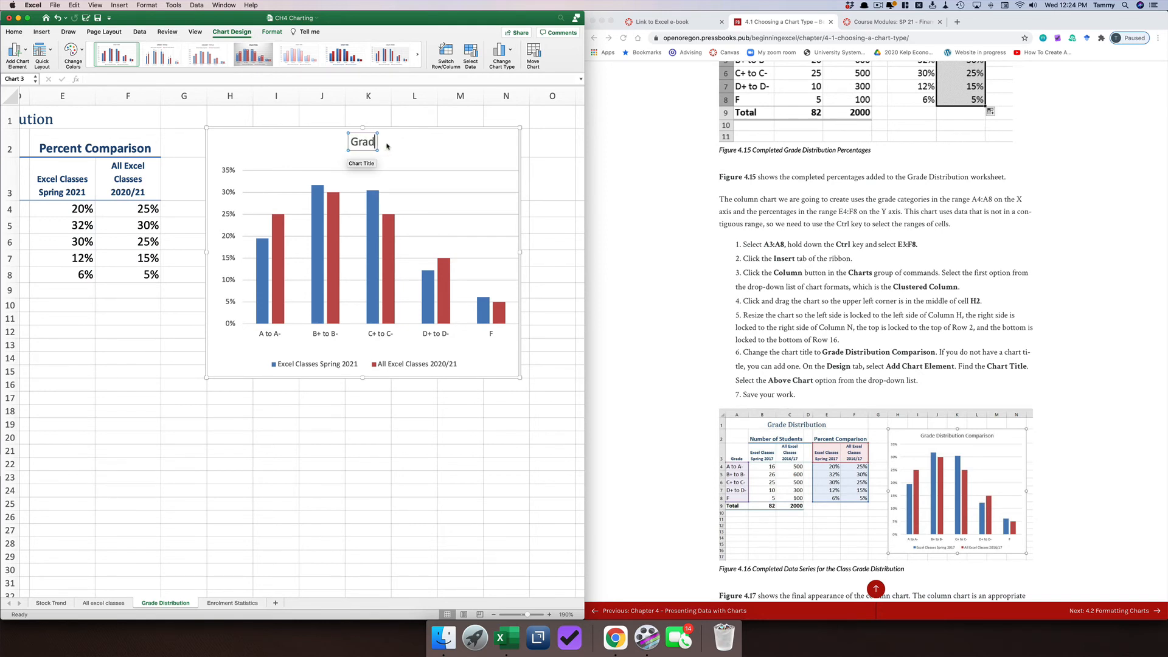
type("e distri")
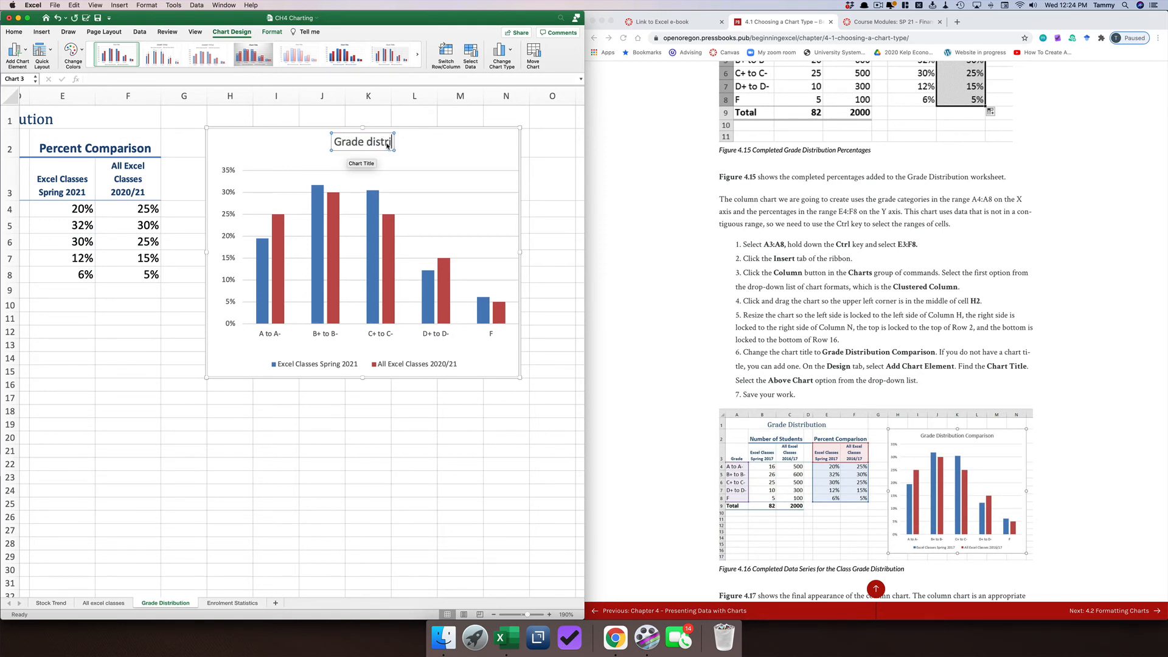
type("bution comparison")
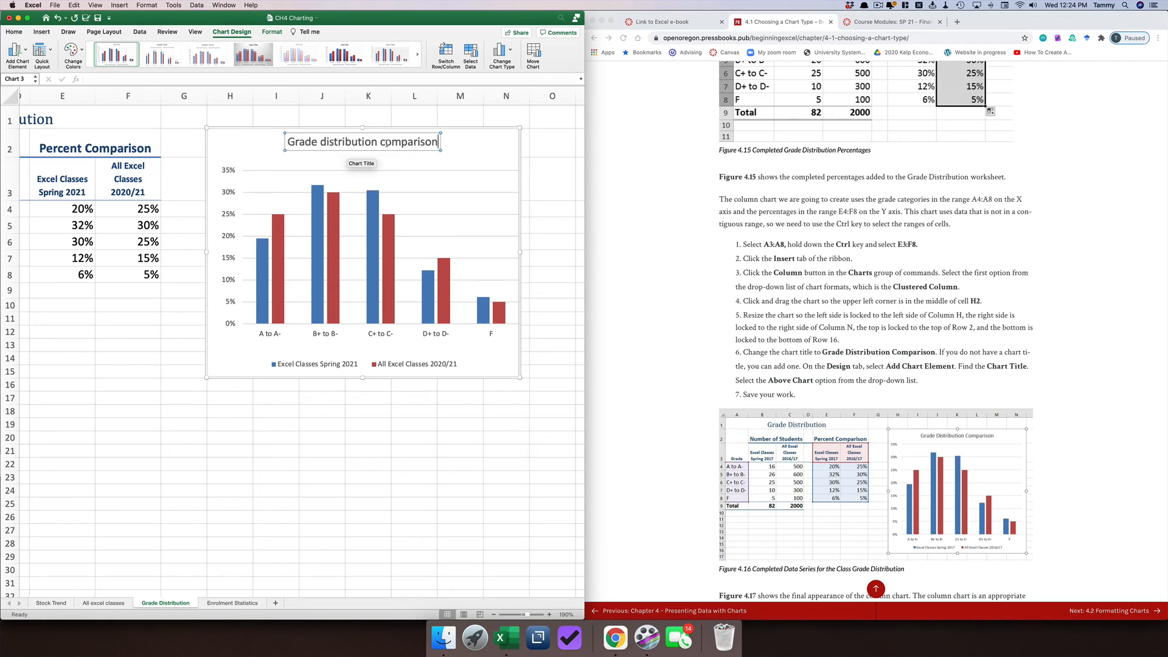
Switch to the e-book in Chrome and read the finished column chart example and the guidance on too many bars
left_click(657, 419)
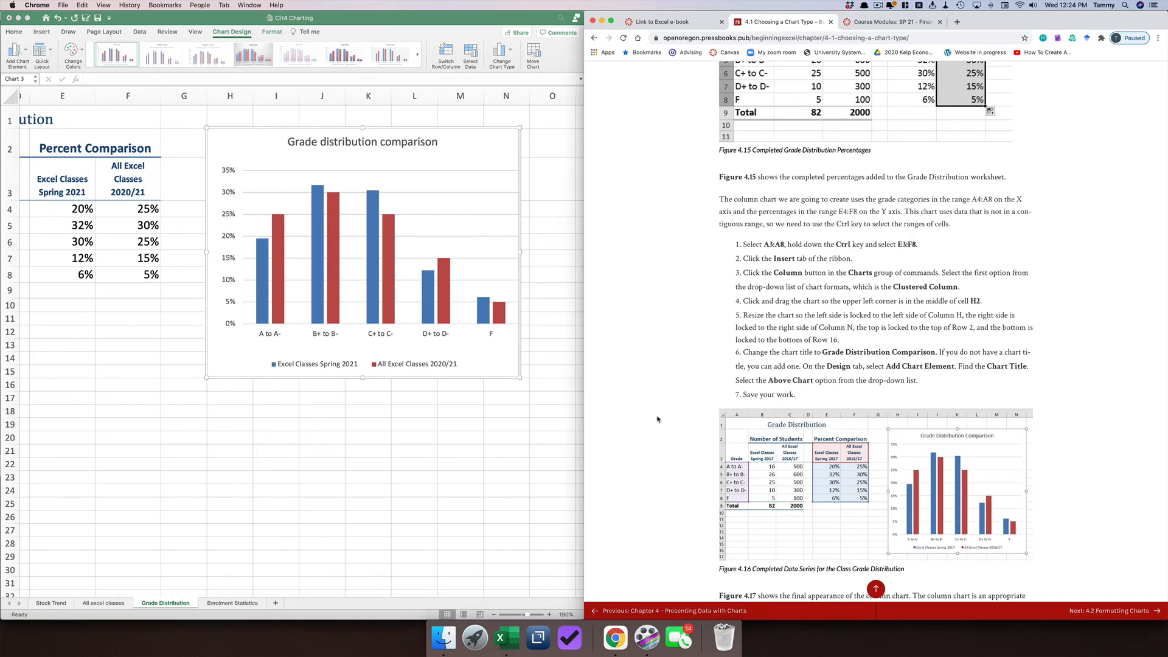
scroll(657, 419, "down", 5)
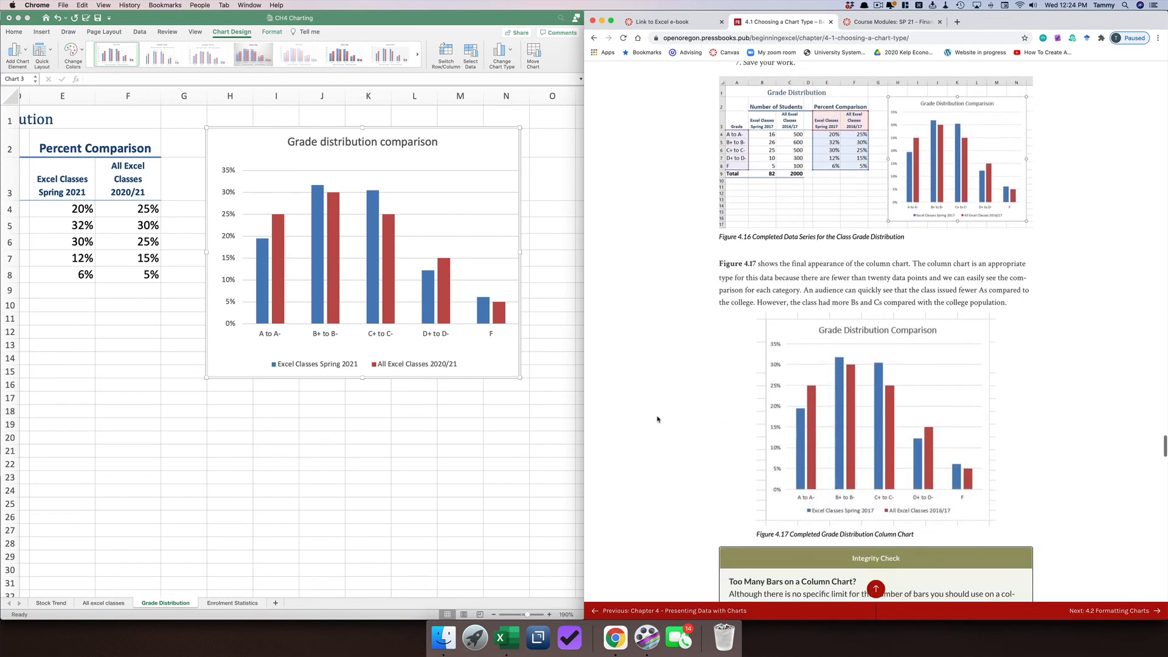
scroll(657, 419, "down", 1)
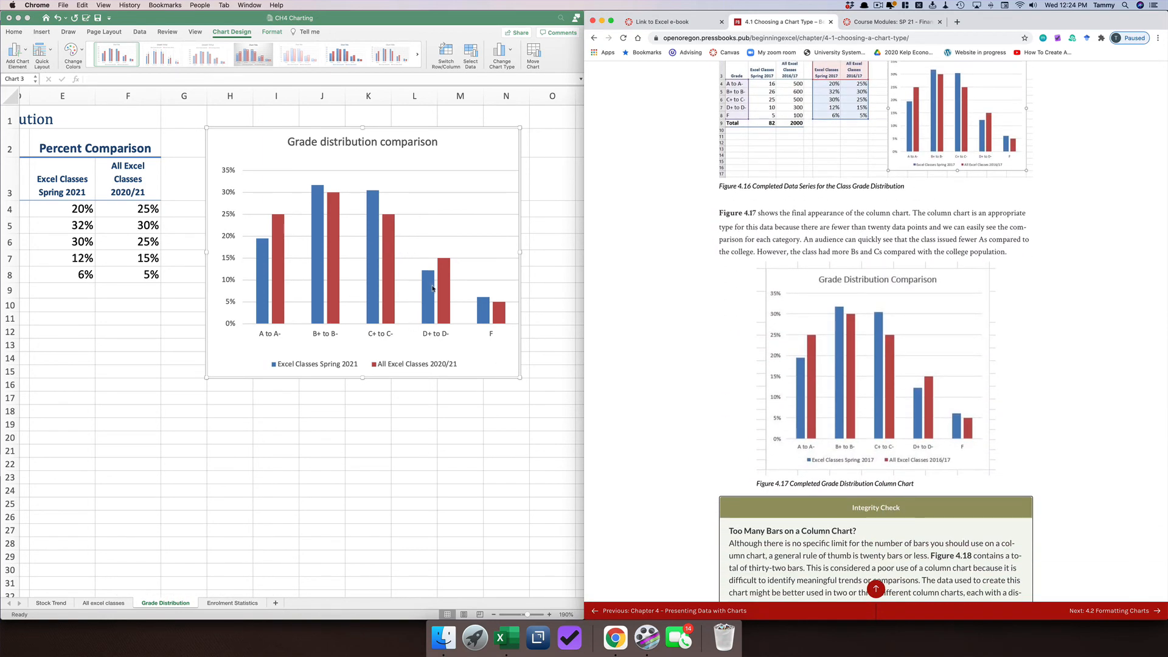
scroll(657, 396, "down", 5)
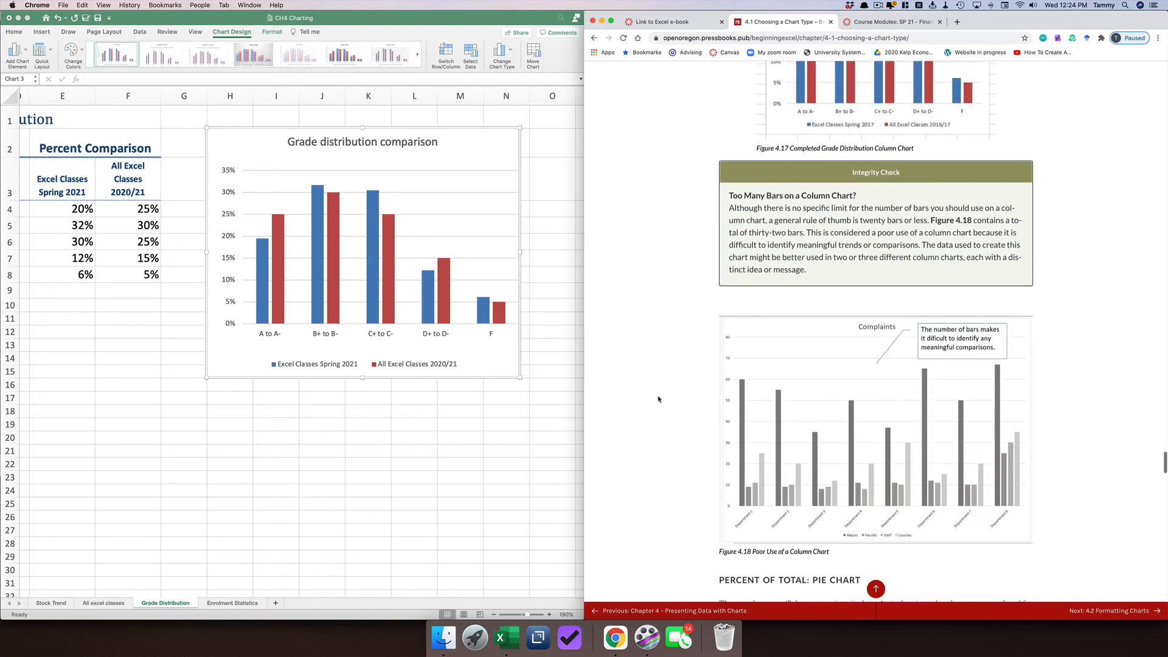
scroll(658, 399, "down", 2)
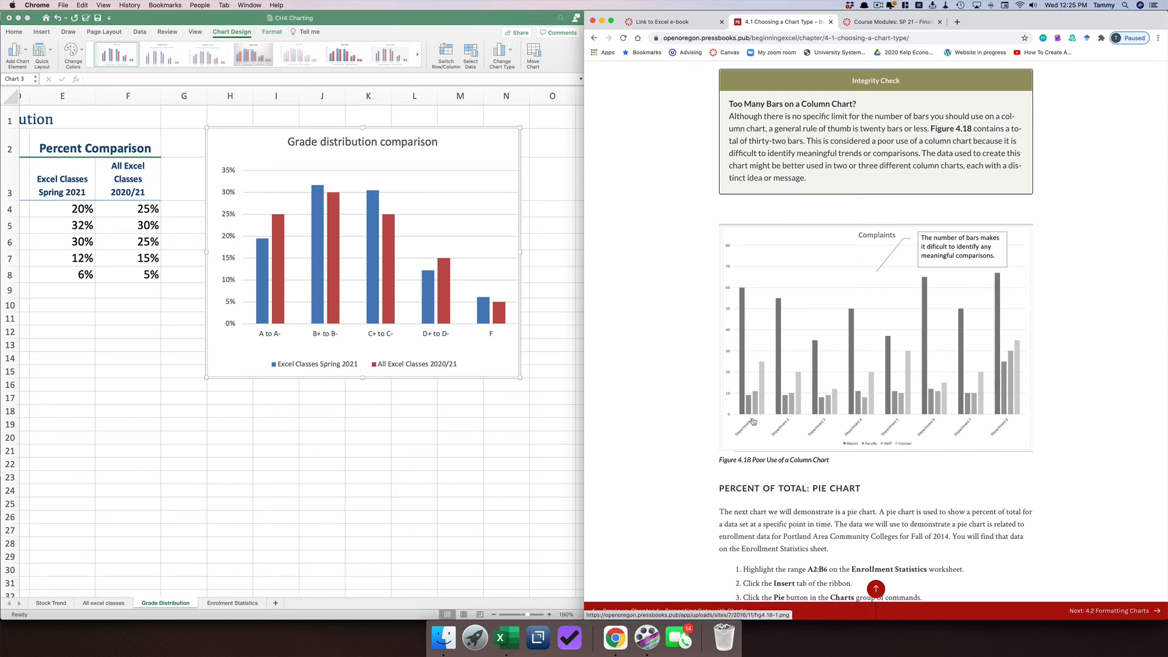
scroll(753, 422, "down", 1)
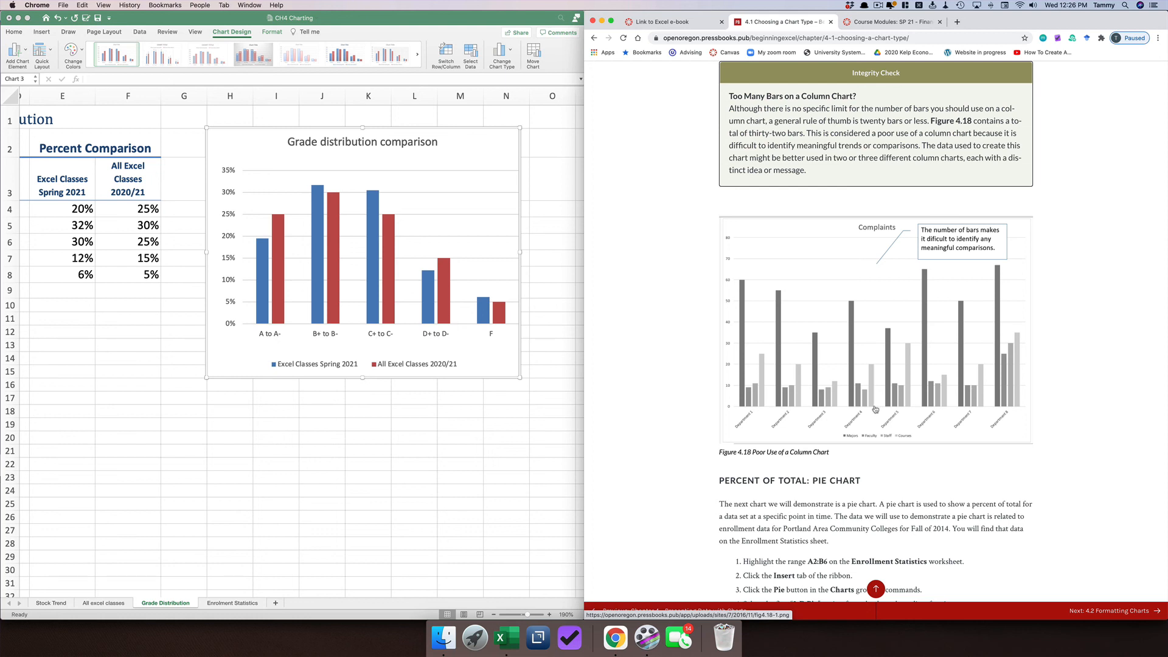
left_click(877, 6)
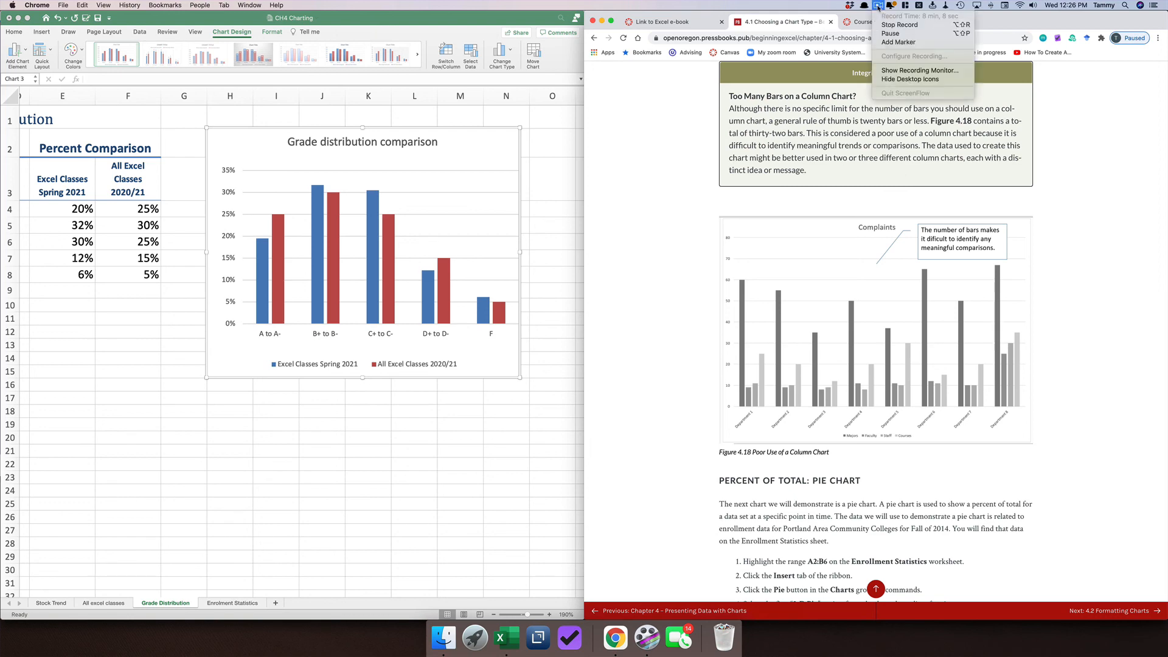